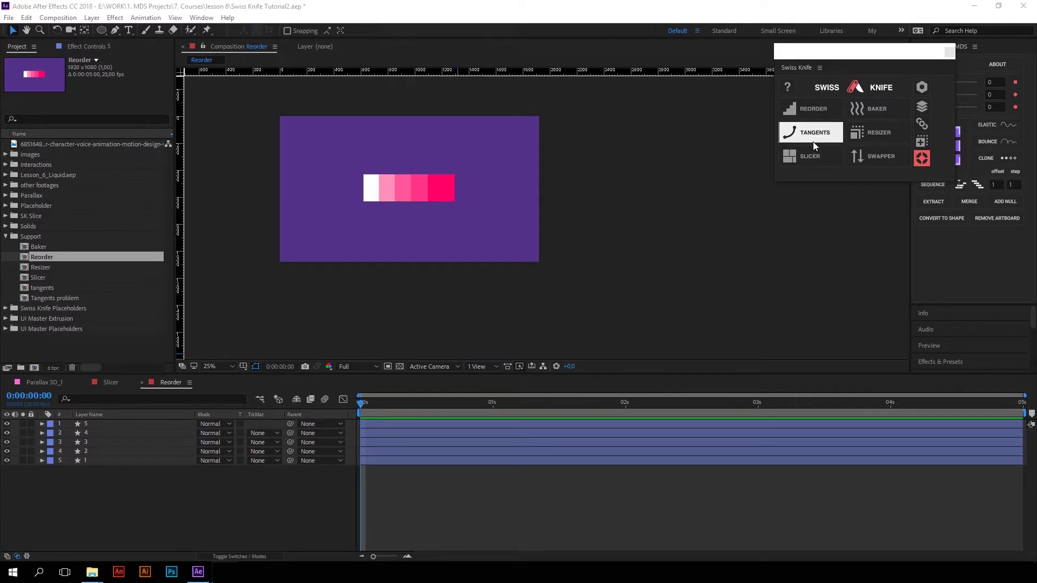
# - Select all five layers of the Reorder composition and reverse their stacking order with Swiss Knife's Reorder
pyautogui.moveTo(201, 468); pyautogui.dragTo(152, 426)
pyautogui.click(799, 129)
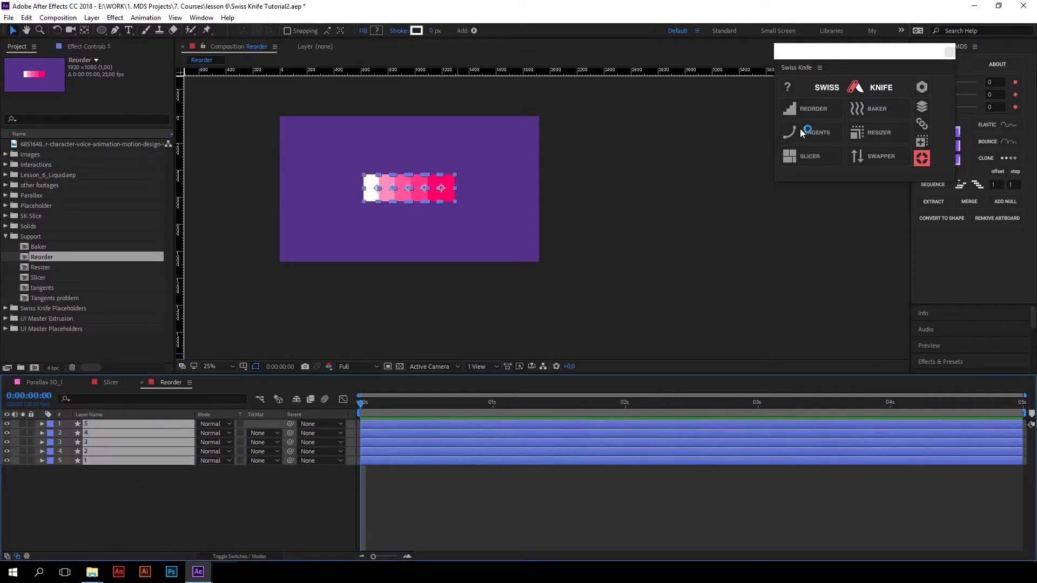
pyautogui.click(810, 111)
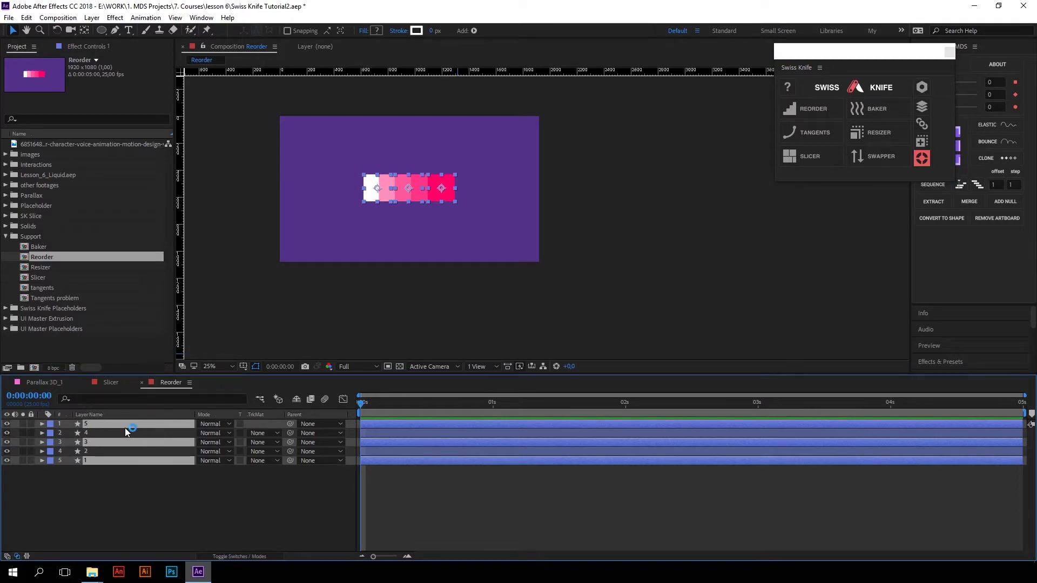
# - Reverse the order of only the selected layers 1, 3 and 5, and reorder all five layers again
pyautogui.click(825, 111)
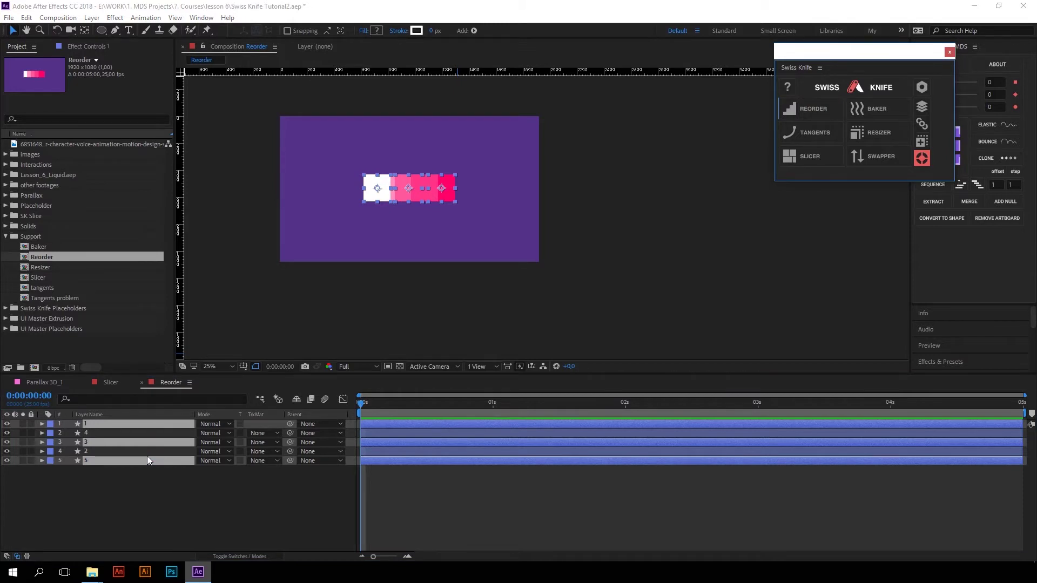
pyautogui.moveTo(154, 504); pyautogui.dragTo(126, 402)
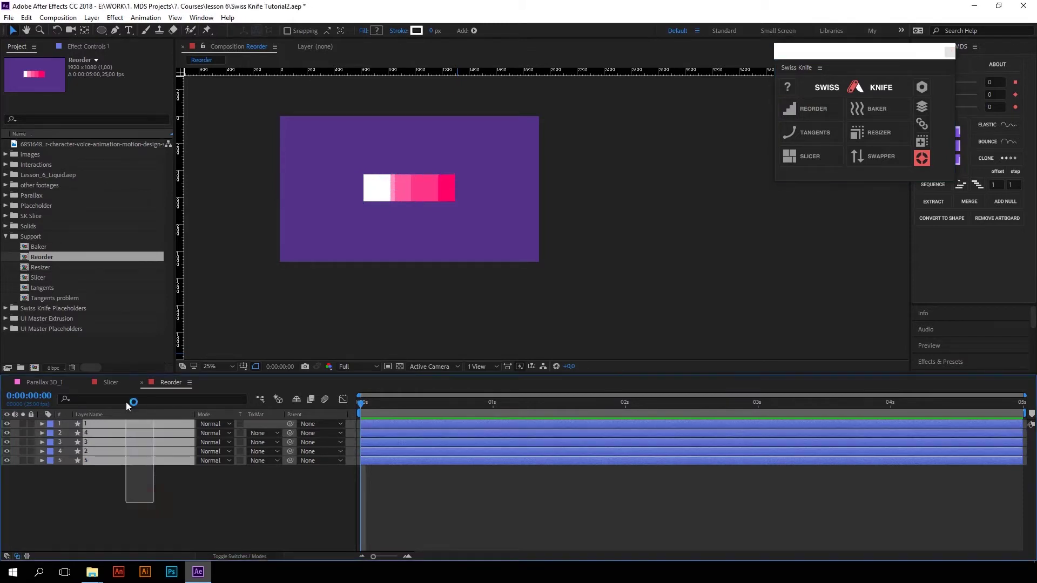
pyautogui.click(812, 109)
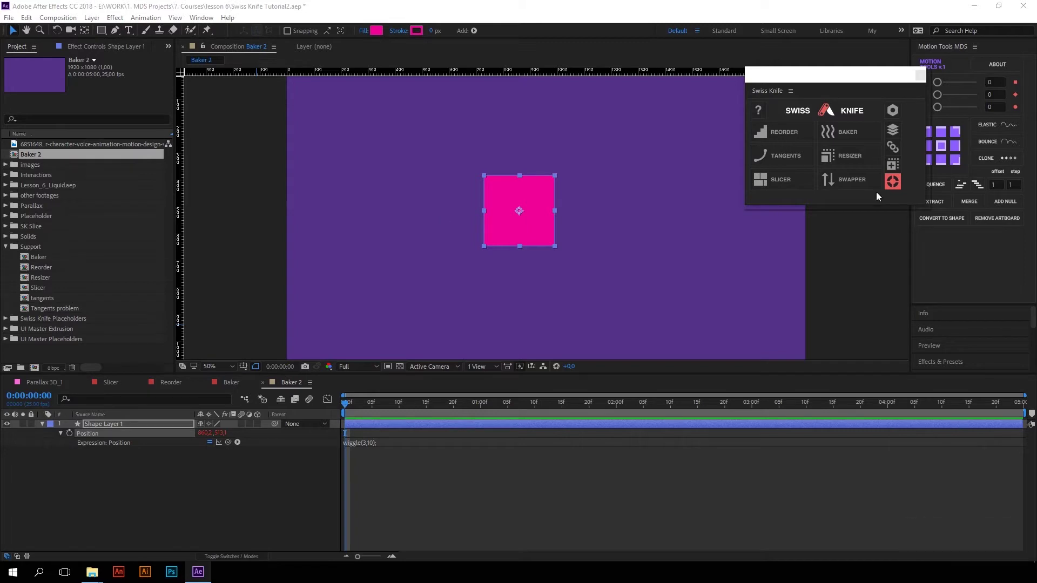
# - Bake the wiggle expression on Shape Layer 1's Position into keyframes with Baker and preview the animation
pyautogui.click(843, 132)
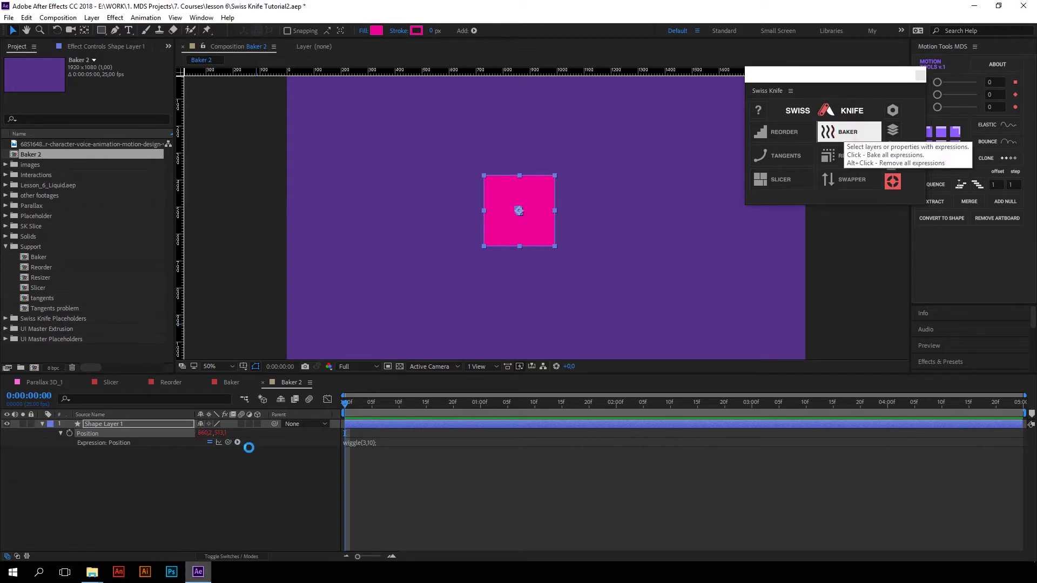
pyautogui.press('space')
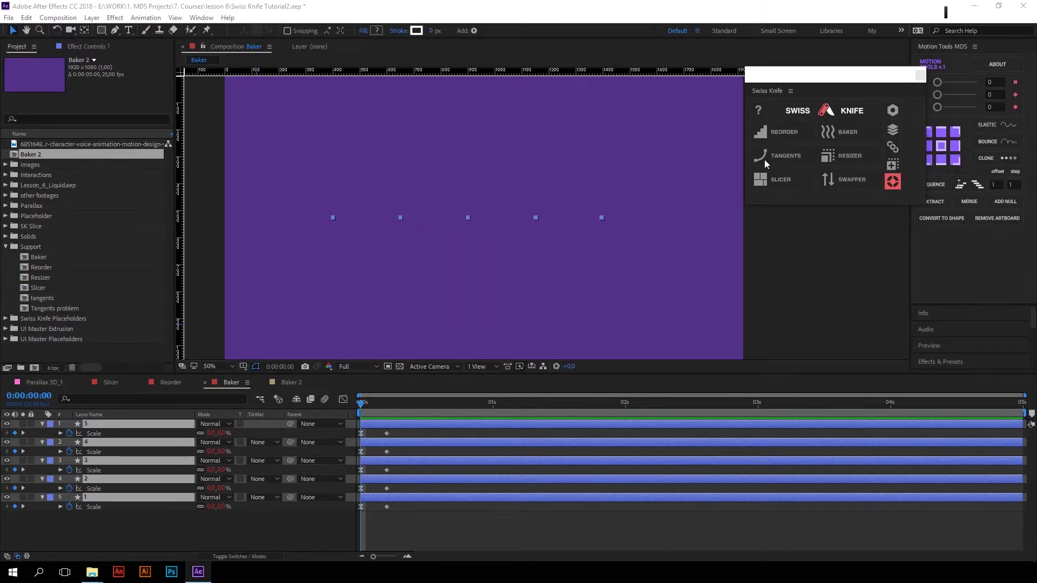
# - Remove all Scale expressions from the five selected layers in the Baker composition with Baker
pyautogui.click(841, 131)
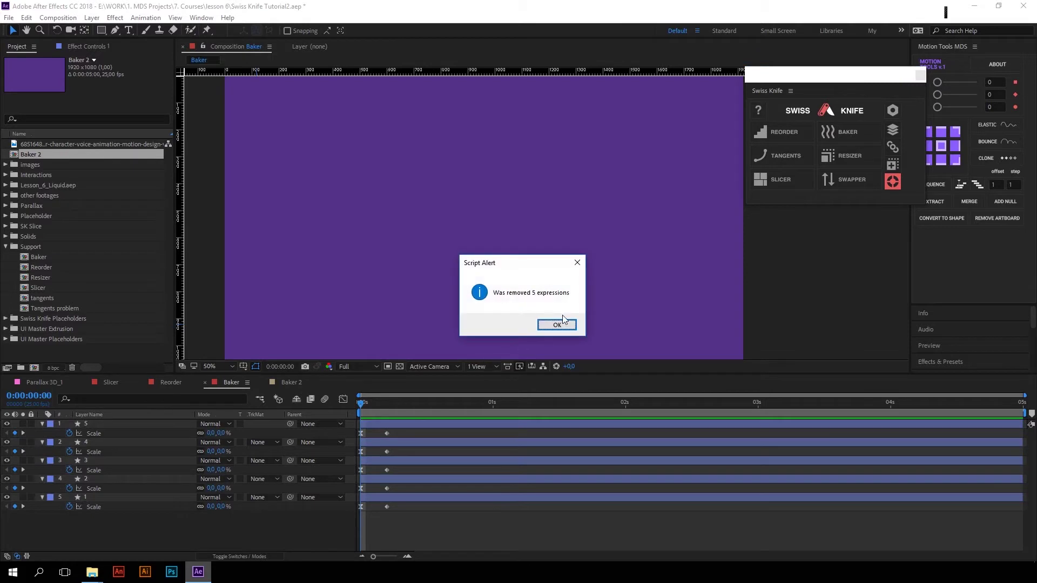
pyautogui.click(561, 324)
pyautogui.moveTo(431, 409); pyautogui.dragTo(413, 384)
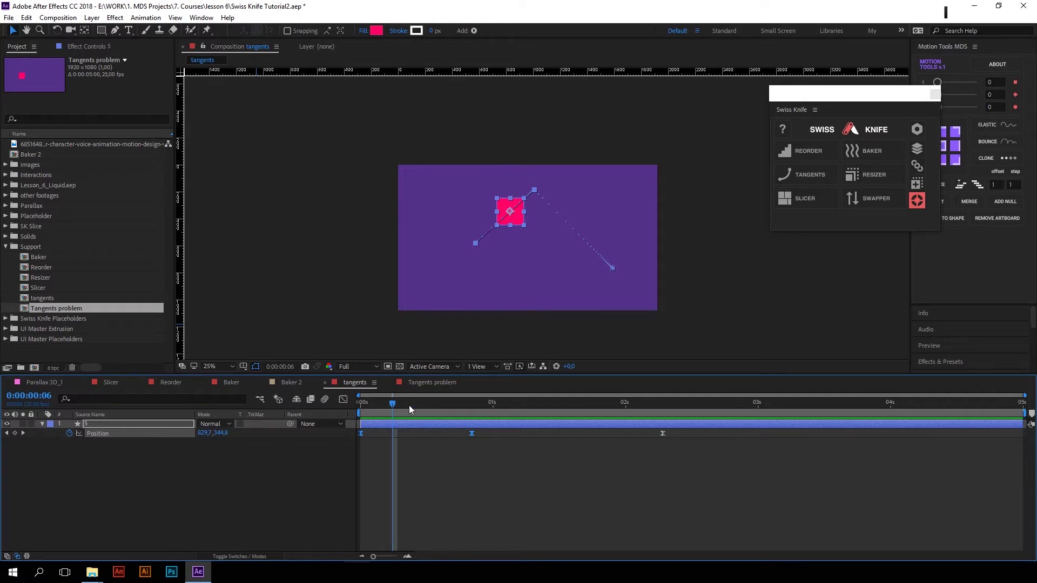
# - Preview the square's motion in the tangents composition and make a downward arc between its first two Position keyframes with Tangents
pyautogui.click(371, 404)
pyautogui.press('space')
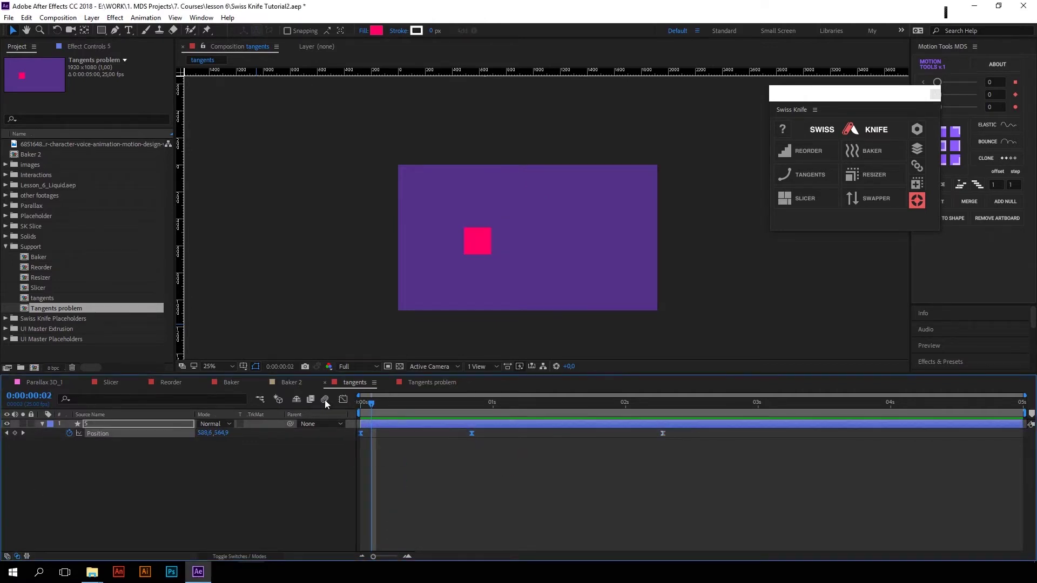
pyautogui.click(479, 241)
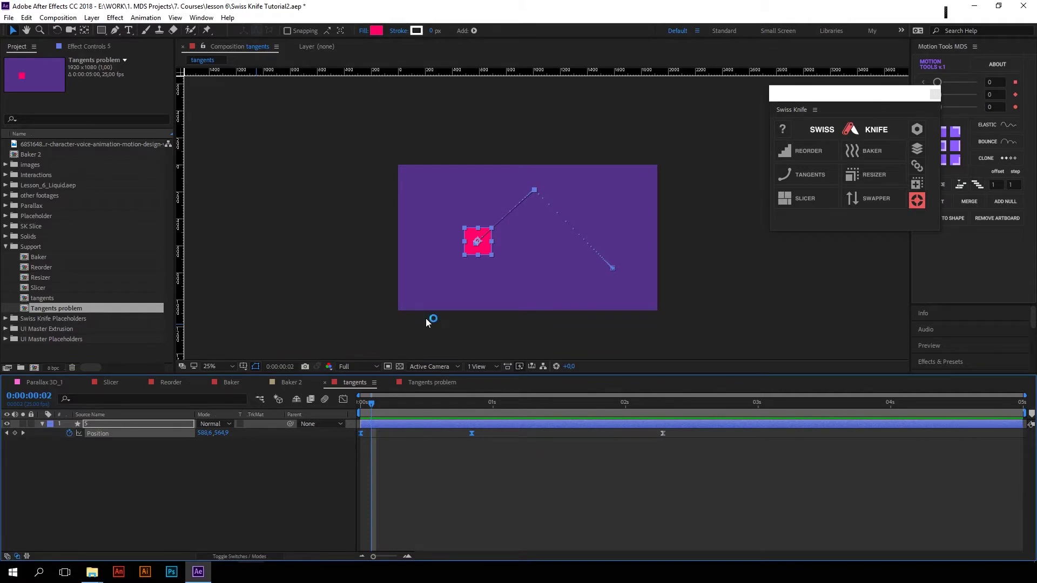
pyautogui.click(794, 174)
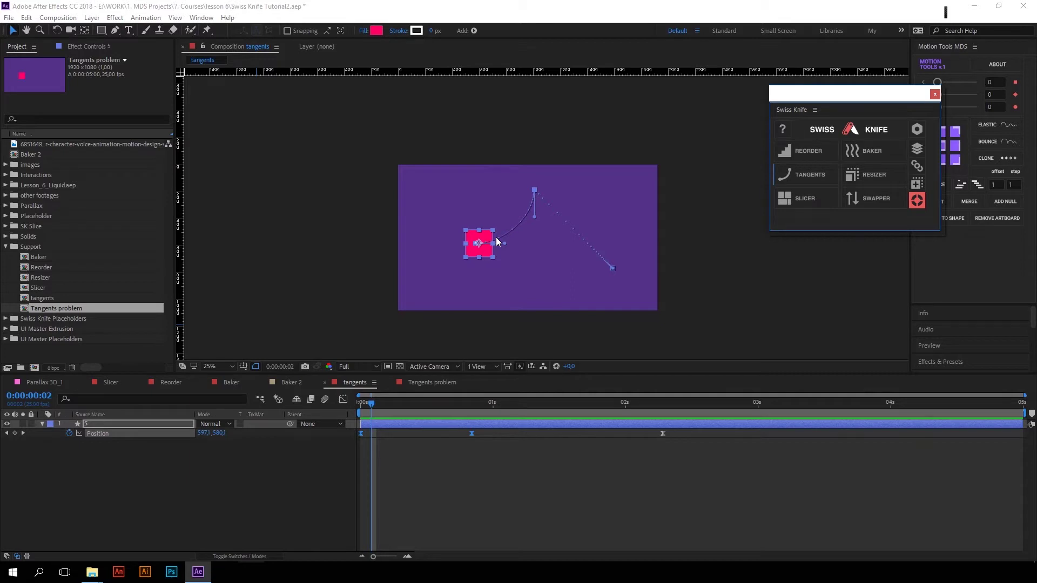
# - Make an upward arc between the second and third Position keyframes, and remove all tangents on those two keys
pyautogui.moveTo(731, 479); pyautogui.dragTo(471, 422)
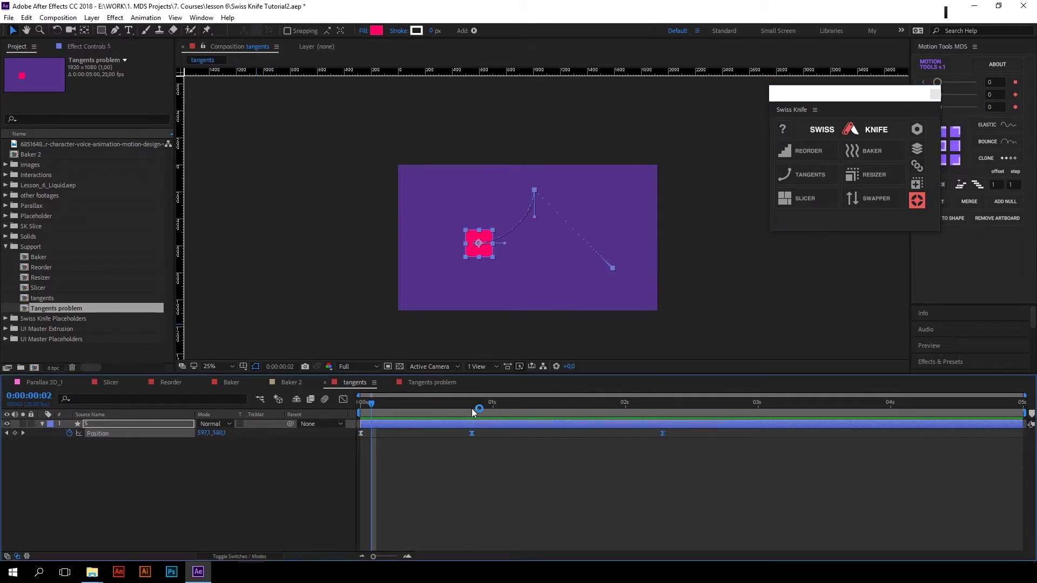
pyautogui.click(799, 176)
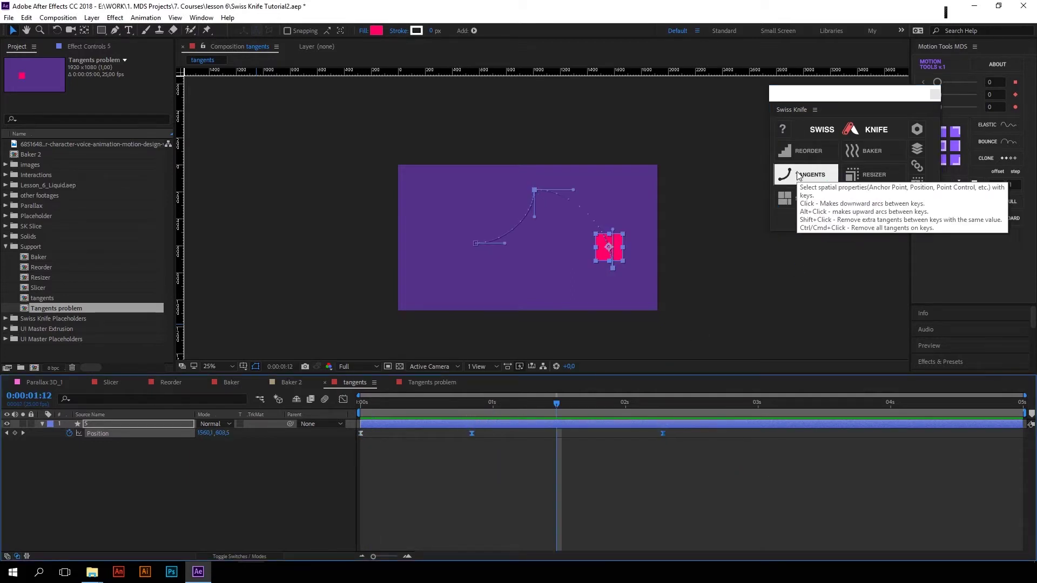
pyautogui.click(798, 173)
pyautogui.click(804, 176)
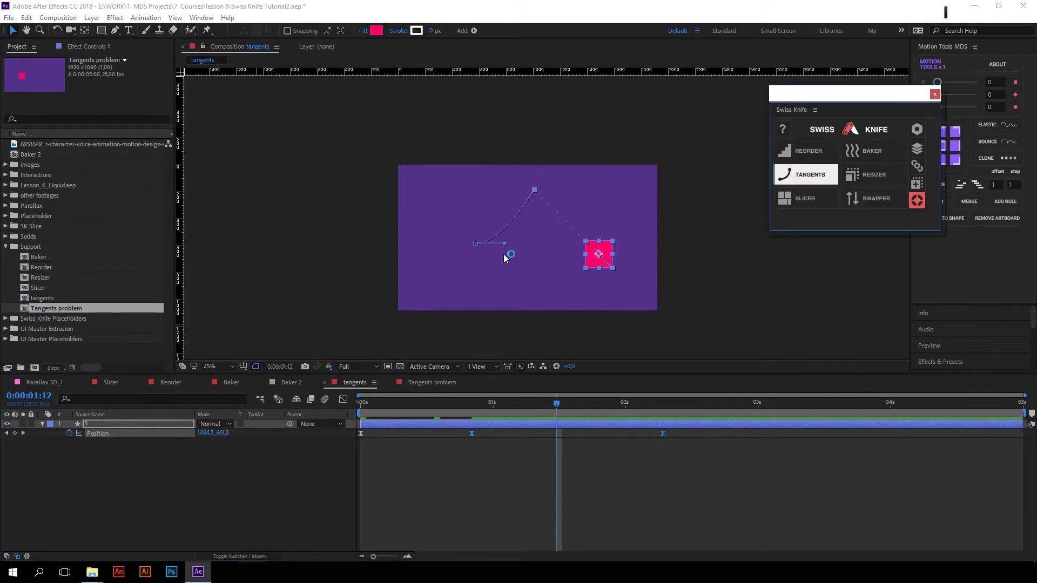
# - Play back the Tangents problem composition and examine the square's drift between the two middle Position keyframes
pyautogui.click(432, 382)
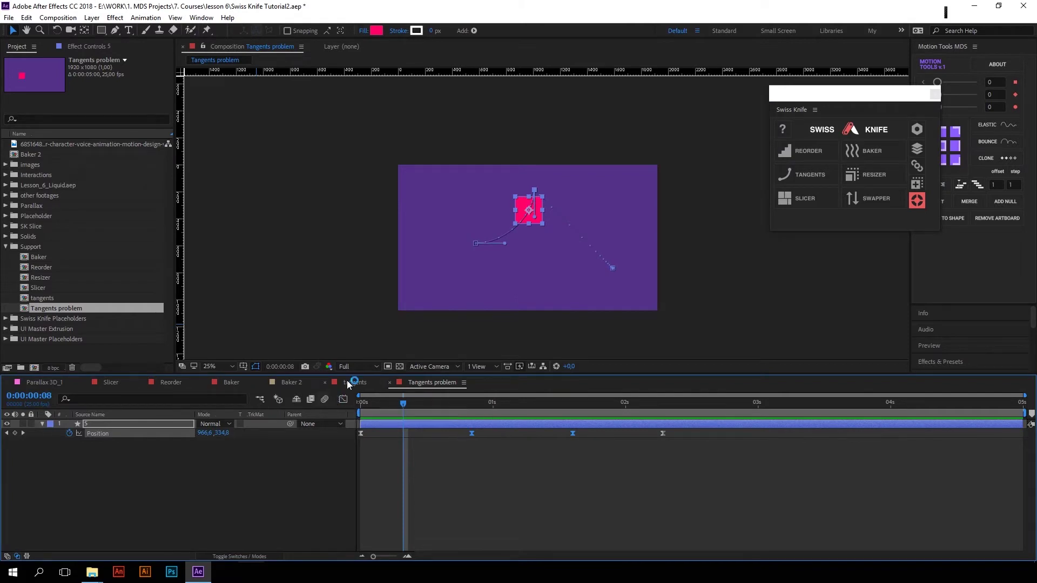
pyautogui.press('space')
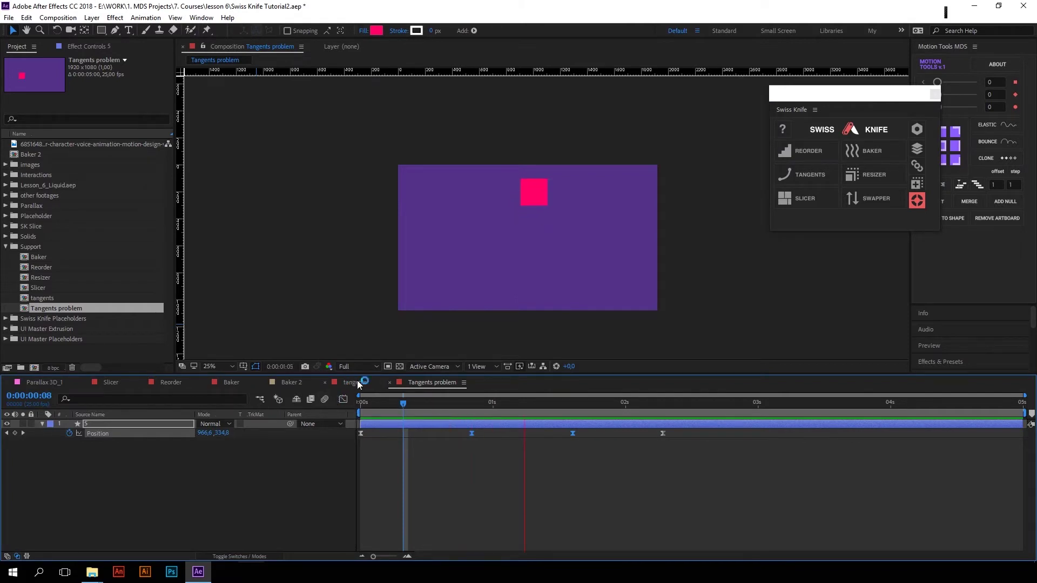
pyautogui.press('space')
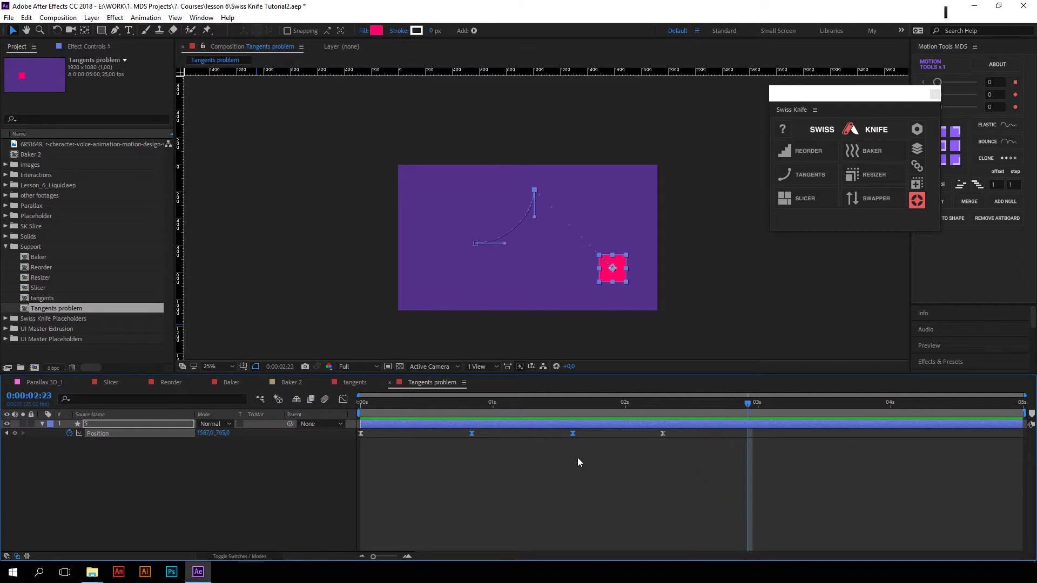
pyautogui.moveTo(578, 458); pyautogui.dragTo(449, 409)
pyautogui.press('j')
pyautogui.press('j')
pyautogui.click(539, 219)
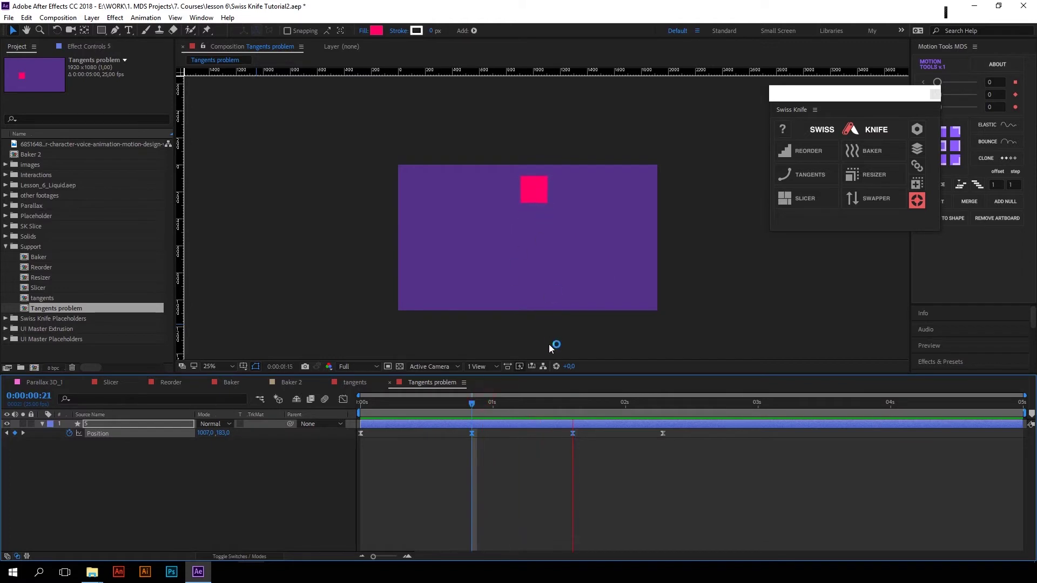
pyautogui.press('space')
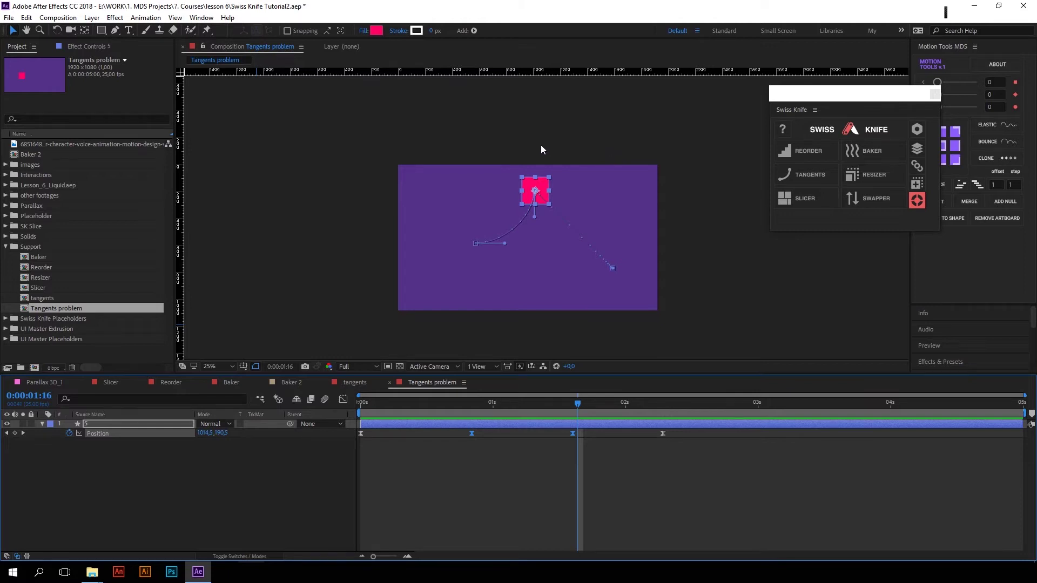
# - Remove the extra tangents between the two middle Position keyframes with Tangents and scrub through the result
pyautogui.click(794, 174)
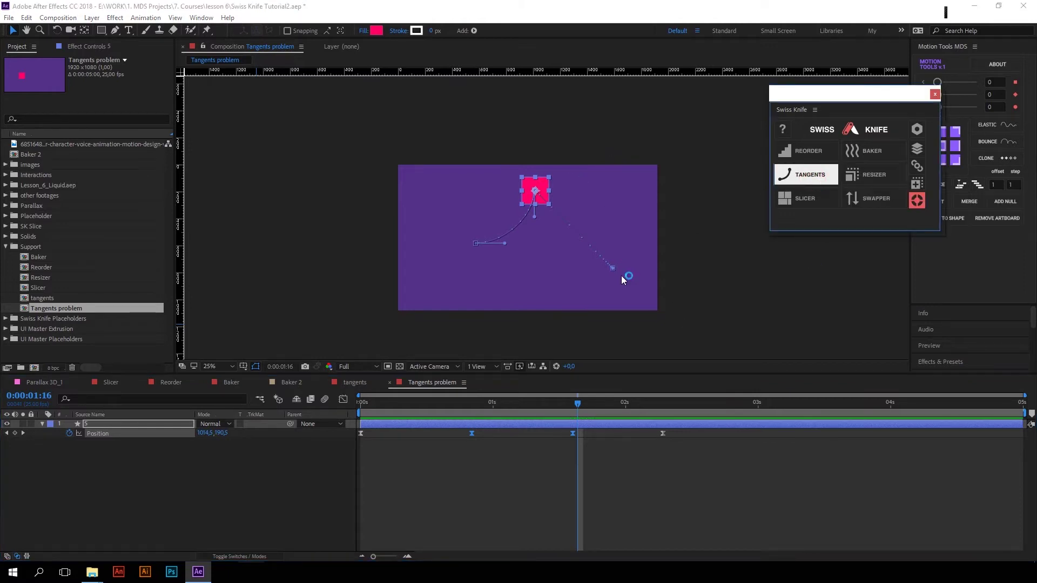
pyautogui.moveTo(552, 406); pyautogui.dragTo(419, 405)
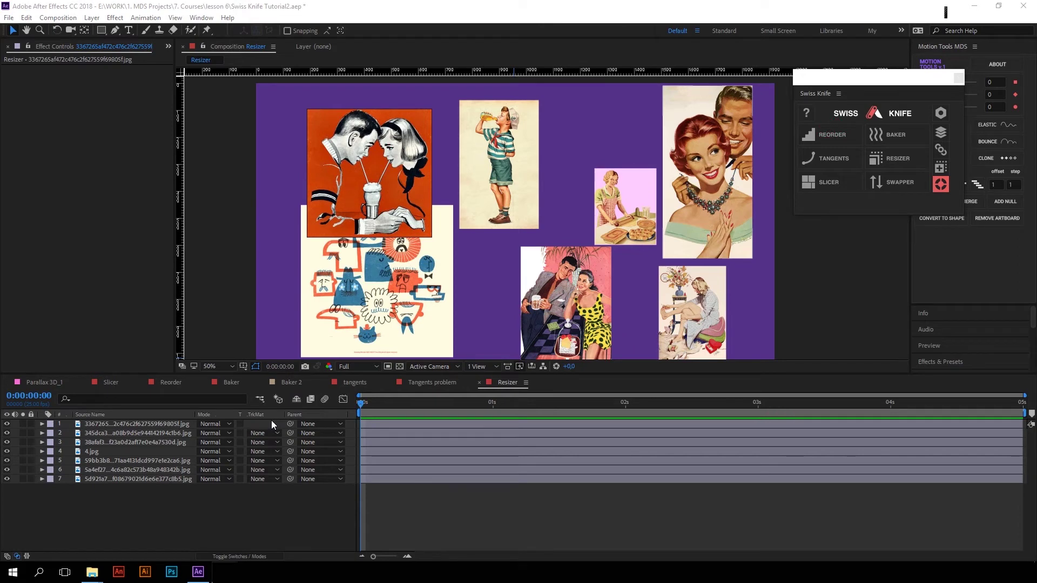
# - Open the Resizer options and select the boy drinking, the woman baking, the blue-and-orange heads and the seated woman images
pyautogui.click(894, 164)
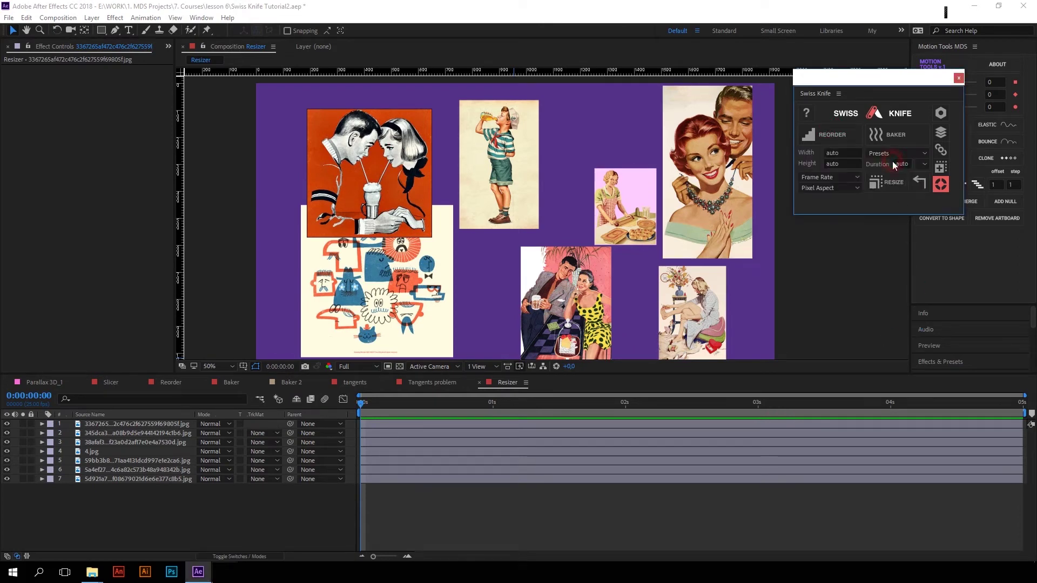
pyautogui.click(847, 154)
pyautogui.click(396, 282)
pyautogui.click(501, 160)
pyautogui.click(626, 206)
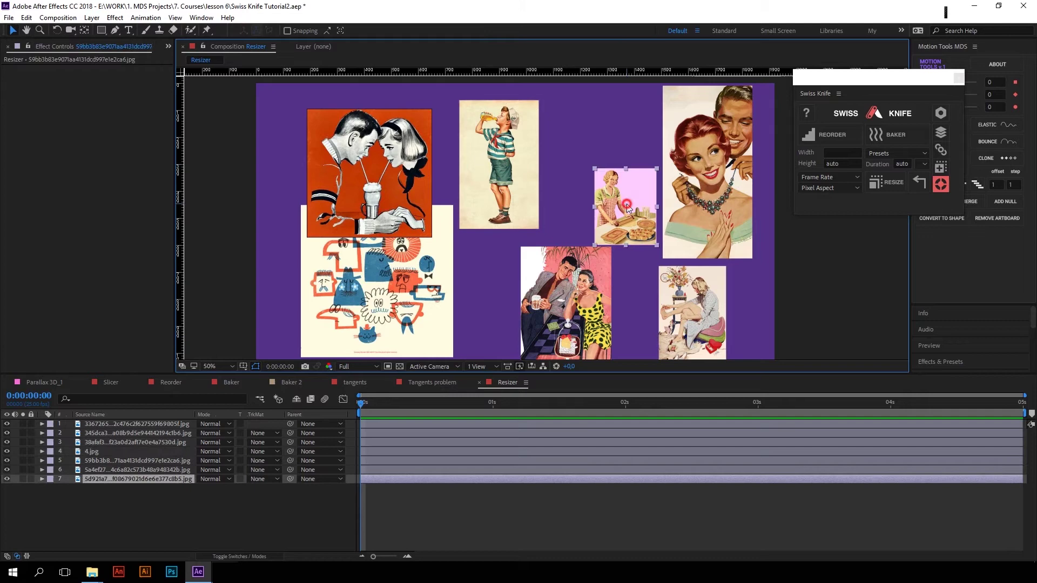
pyautogui.keyDown('shift'); pyautogui.click(499, 163); pyautogui.keyUp('shift')
pyautogui.keyDown('shift'); pyautogui.click(378, 302); pyautogui.keyUp('shift')
pyautogui.keyDown('shift'); pyautogui.click(692, 313); pyautogui.keyUp('shift')
# - Resize the four selected images to a width of 100 and a height of 200 with Resizer
pyautogui.click(842, 153)
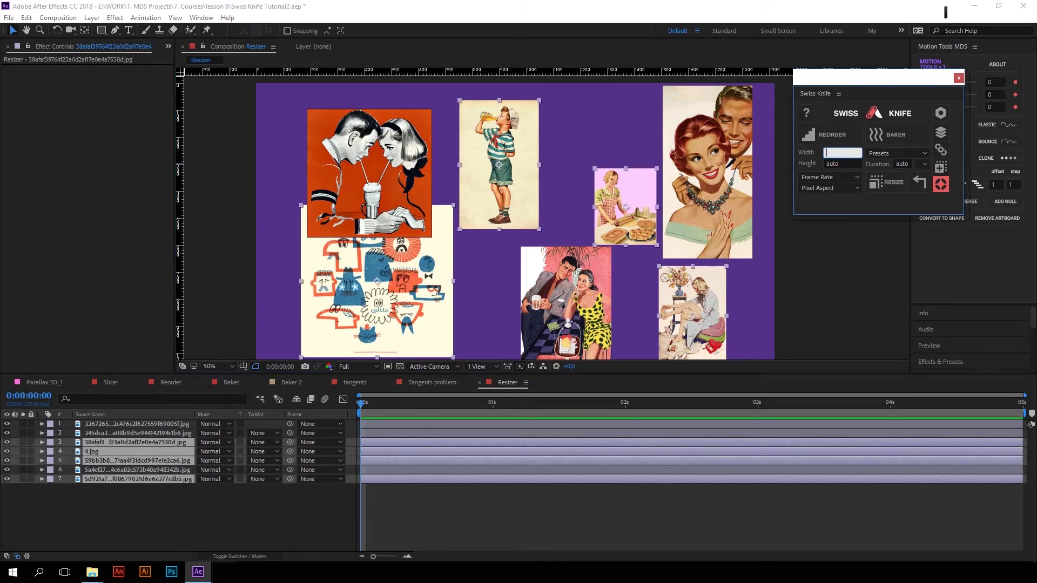
pyautogui.write('2')
pyautogui.press('BackSpace')
pyautogui.write('100')
pyautogui.click(856, 166)
pyautogui.write('200')
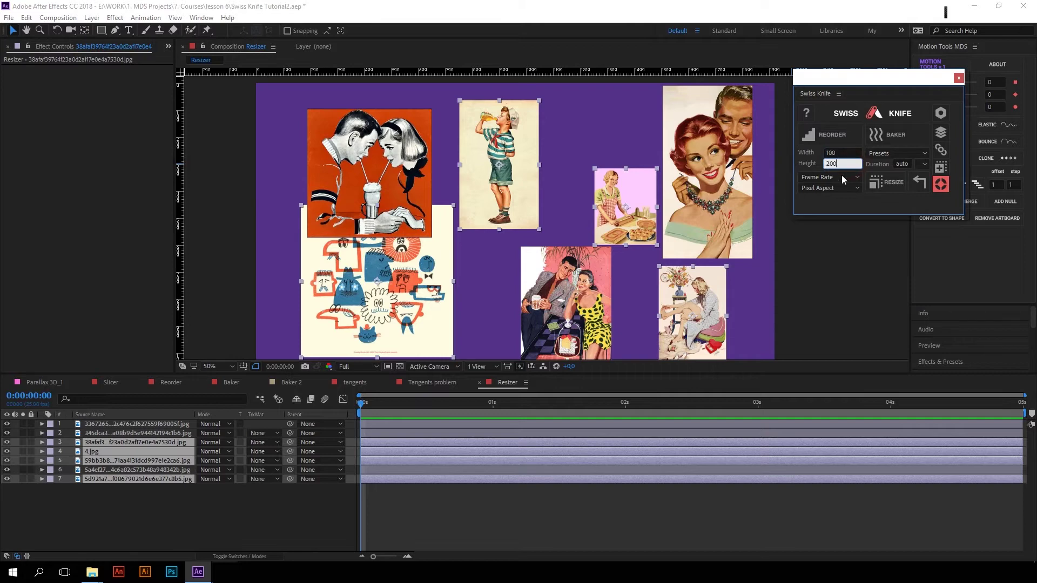
pyautogui.click(895, 185)
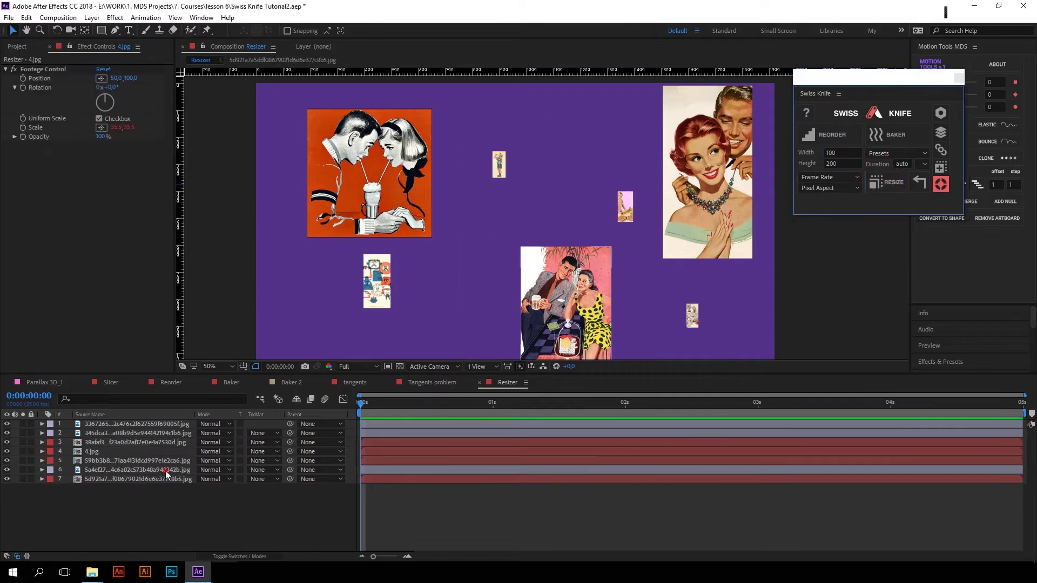
# - Resize the three remaining image layers, 1, 2 and 6, to a width of 150 with automatic height
pyautogui.click(173, 470)
pyautogui.keyDown('ctrl'); pyautogui.click(135, 433); pyautogui.keyUp('ctrl')
pyautogui.keyDown('ctrl'); pyautogui.click(135, 424); pyautogui.keyUp('ctrl')
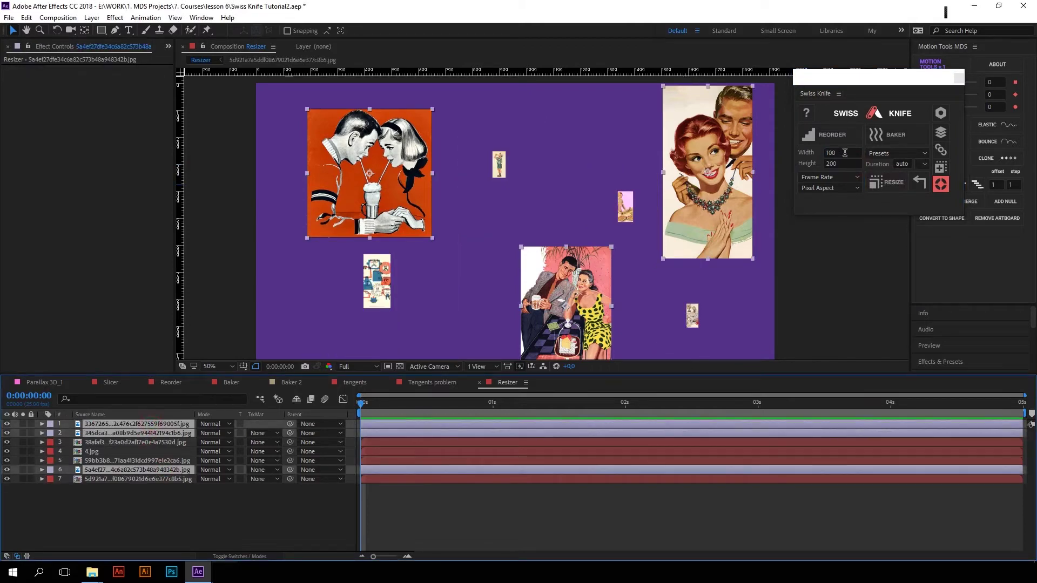
pyautogui.click(840, 154)
pyautogui.write('150')
pyautogui.press('Tab')
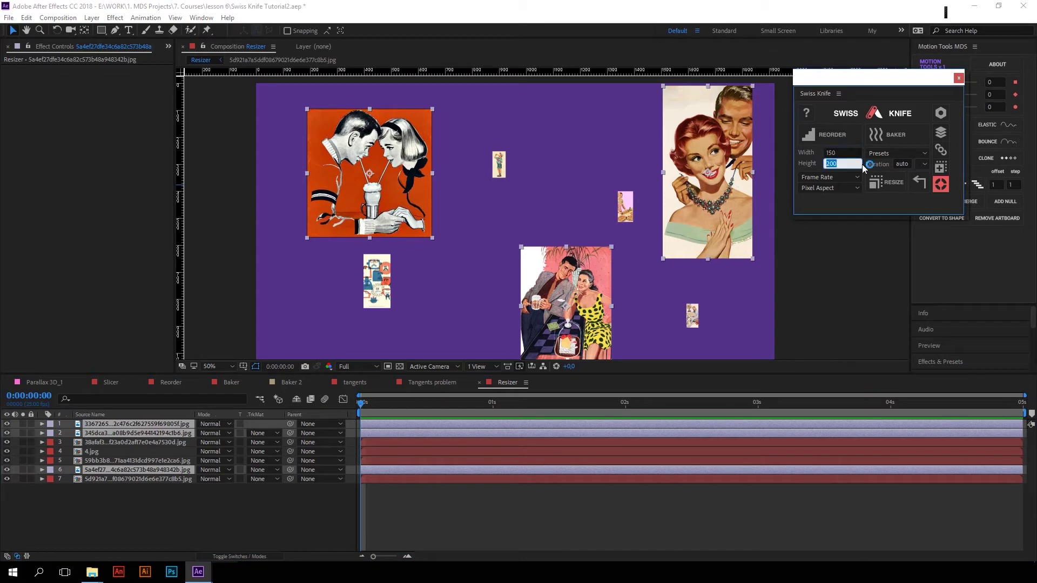
pyautogui.press('BackSpace')
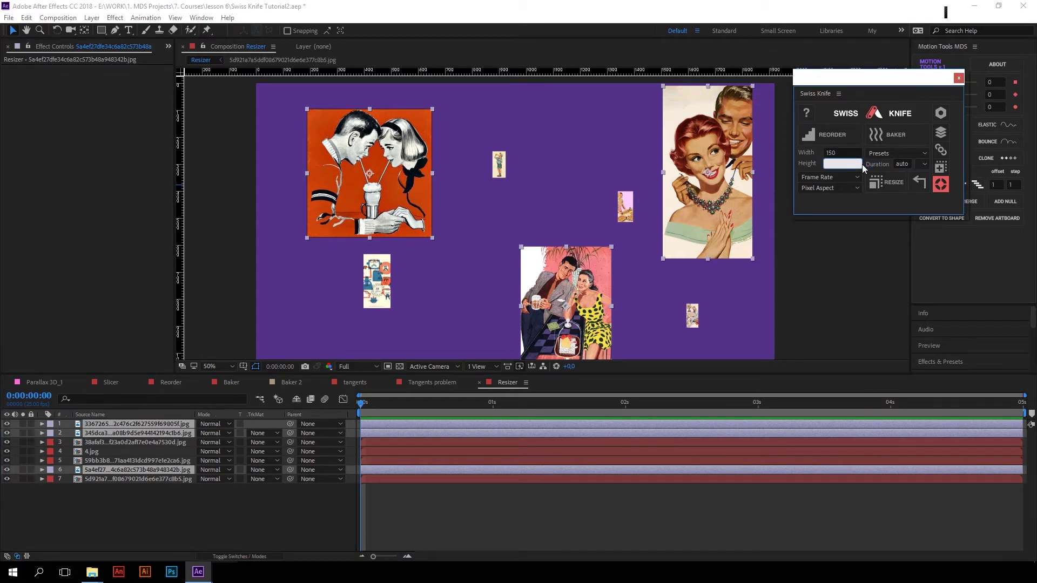
pyautogui.click(895, 183)
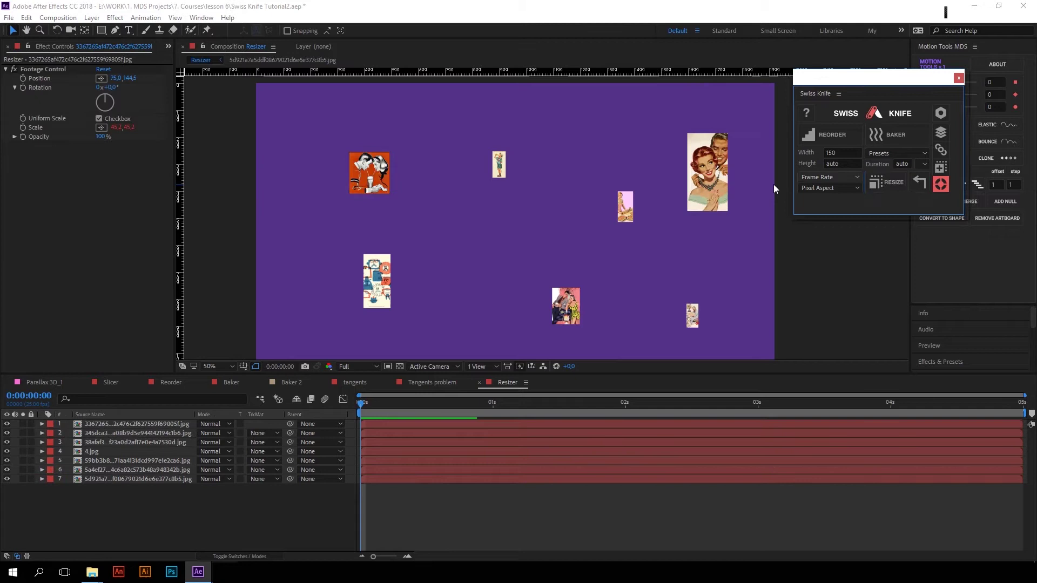
# - Adjust the position and rotation of the footage inside the orange milkshake couple's layer through its Footage Control
pyautogui.click(627, 212)
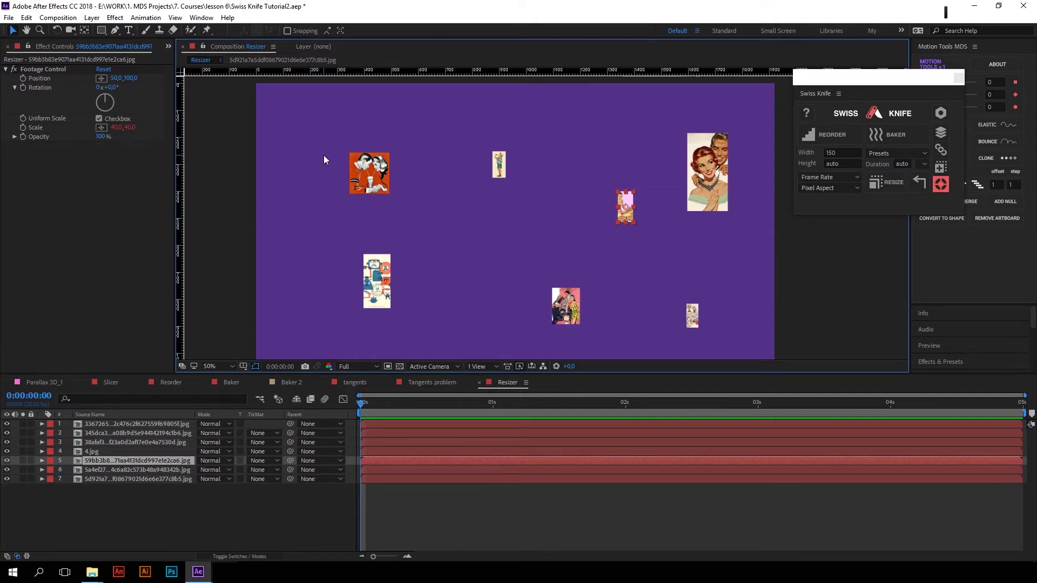
pyautogui.click(359, 163)
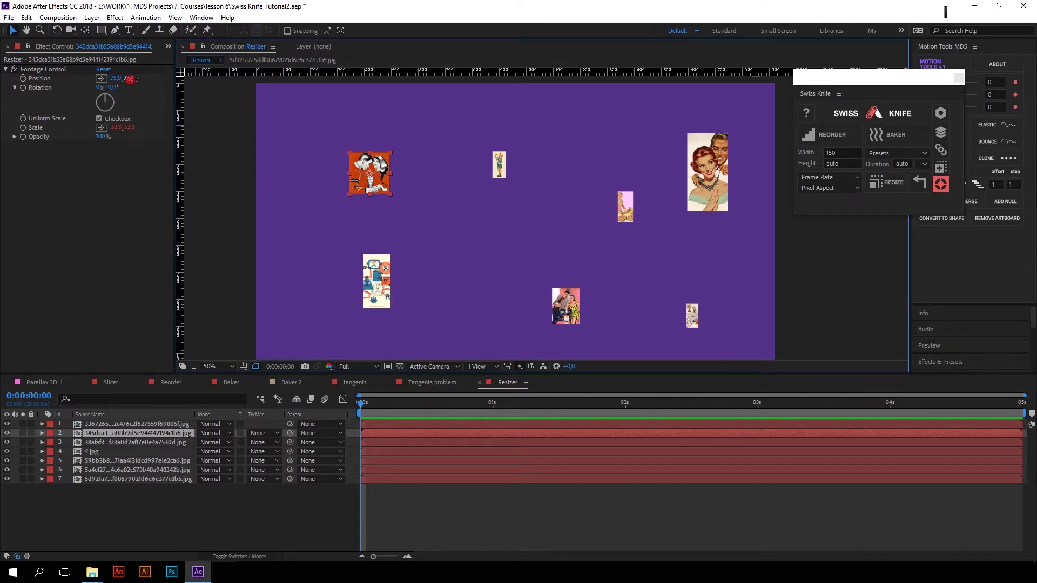
pyautogui.moveTo(130, 79)
pyautogui.mouseDown()
pyautogui.moveTo(143, 80)
pyautogui.moveTo(65, 86)
pyautogui.moveTo(137, 88)
pyautogui.mouseUp()
# - Adjust the opacity of the footage inside the 4.jpg layer through its Footage Control
pyautogui.click(377, 281)
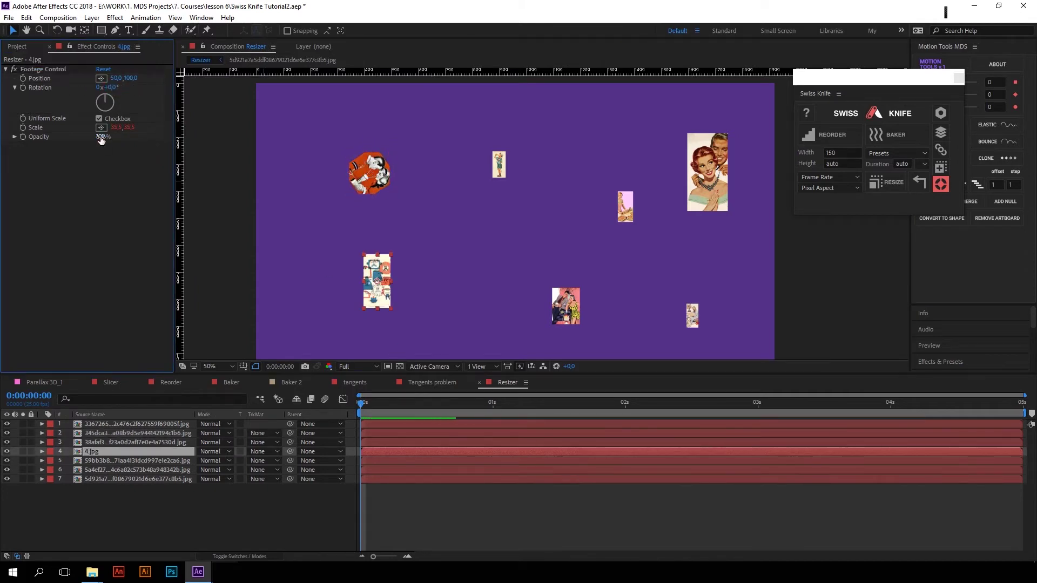
pyautogui.moveTo(101, 136); pyautogui.dragTo(116, 137)
pyautogui.click(376, 261)
# - Shift the footage vertically inside the red-haired woman and man's layer through its Footage Control
pyautogui.click(499, 164)
pyautogui.click(707, 172)
pyautogui.scroll(2, 707, 171)
pyautogui.scroll(-1, 410, 135)
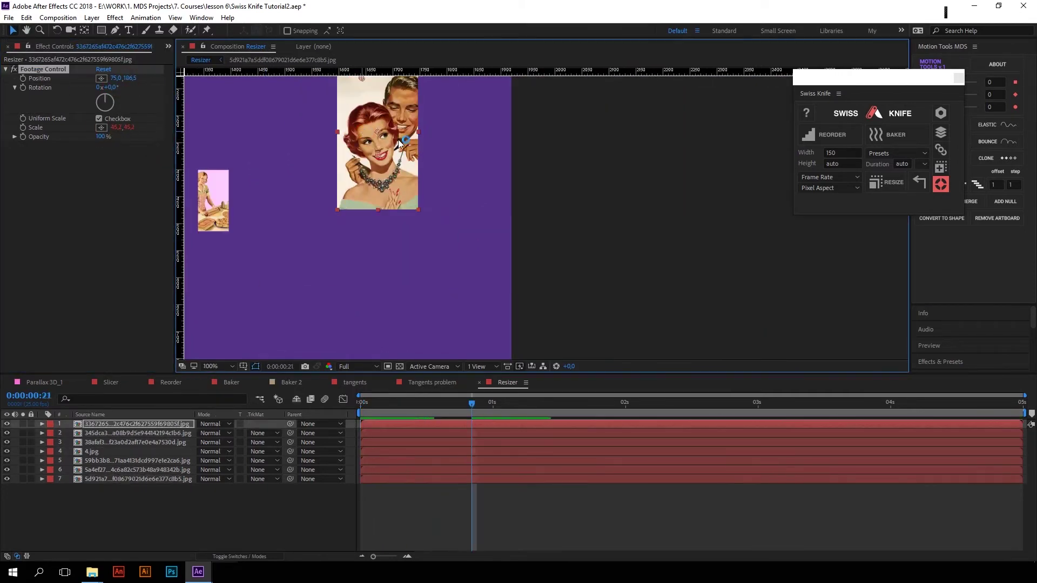
# - Set the footage inside the red-haired woman and man's layer to position 75, 172.5 and rotation 53° through its Footage Control
pyautogui.scroll(-1, 399, 143)
pyautogui.moveTo(127, 78)
pyautogui.mouseDown()
pyautogui.moveTo(119, 79)
pyautogui.moveTo(141, 88)
pyautogui.mouseUp()
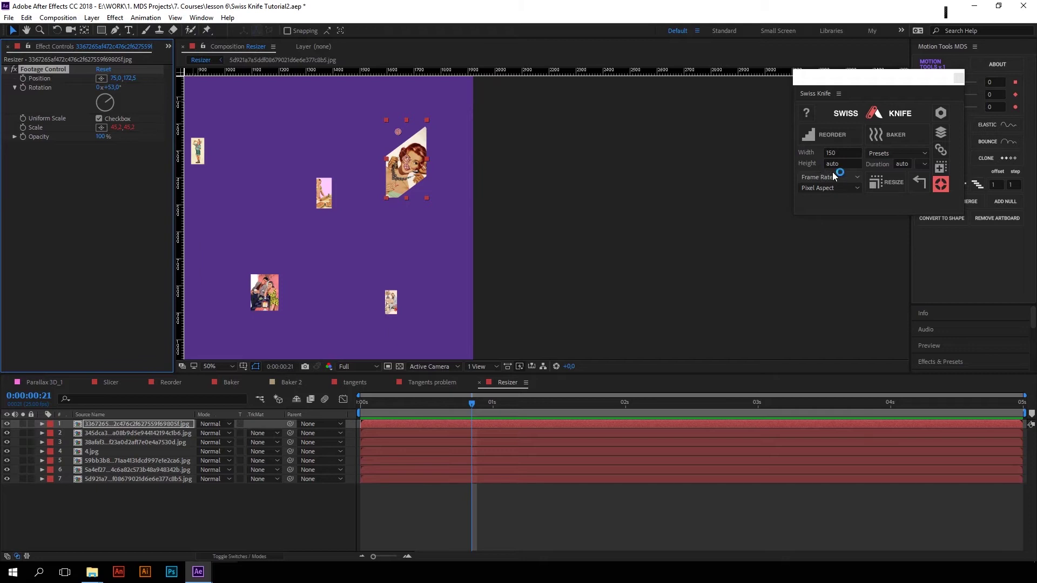
pyautogui.click(893, 152)
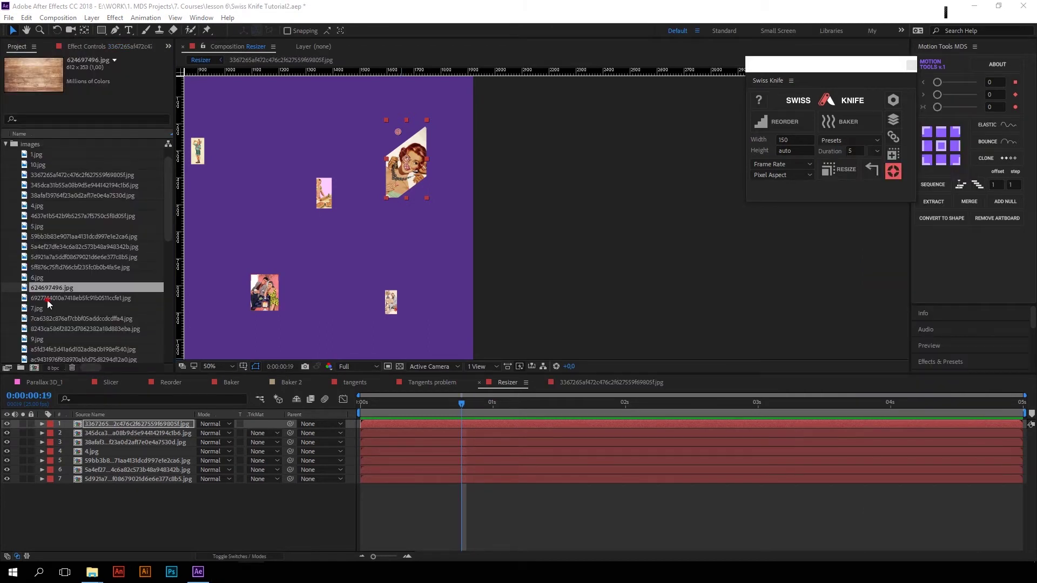
pyautogui.moveTo(47, 300); pyautogui.dragTo(328, 240)
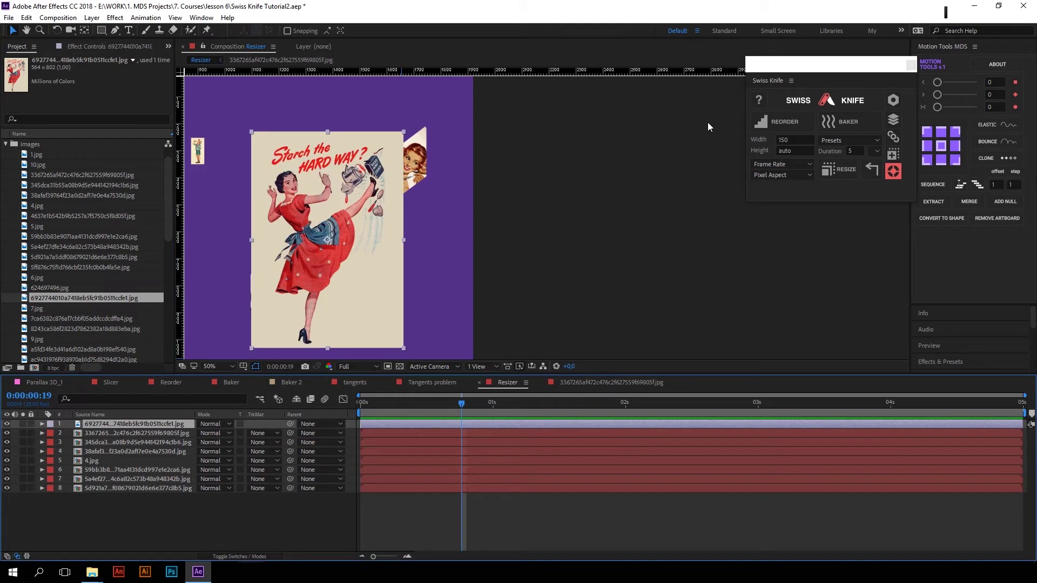
pyautogui.doubleClick(790, 139)
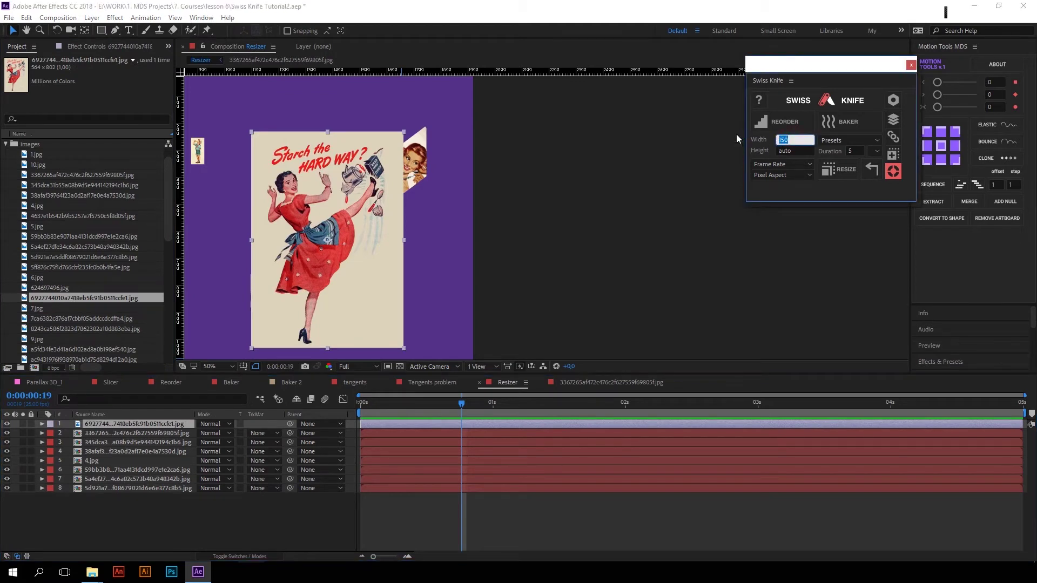
pyautogui.write('200')
pyautogui.press('Tab')
pyautogui.write('2000')
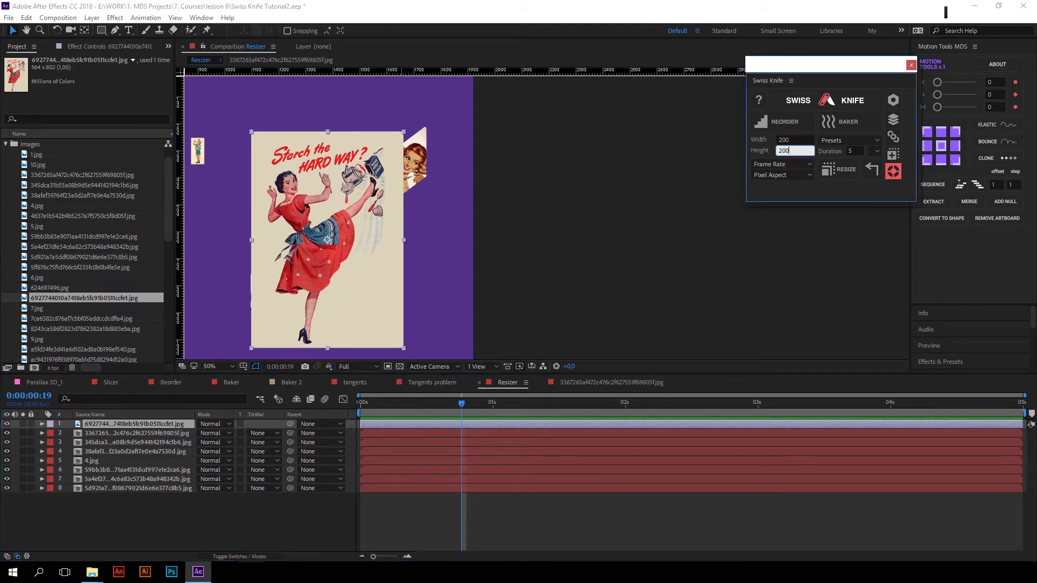
# - Resize the red-dressed woman's layer with a frame rate of 15 and a duration of 5 frames
pyautogui.click(779, 165)
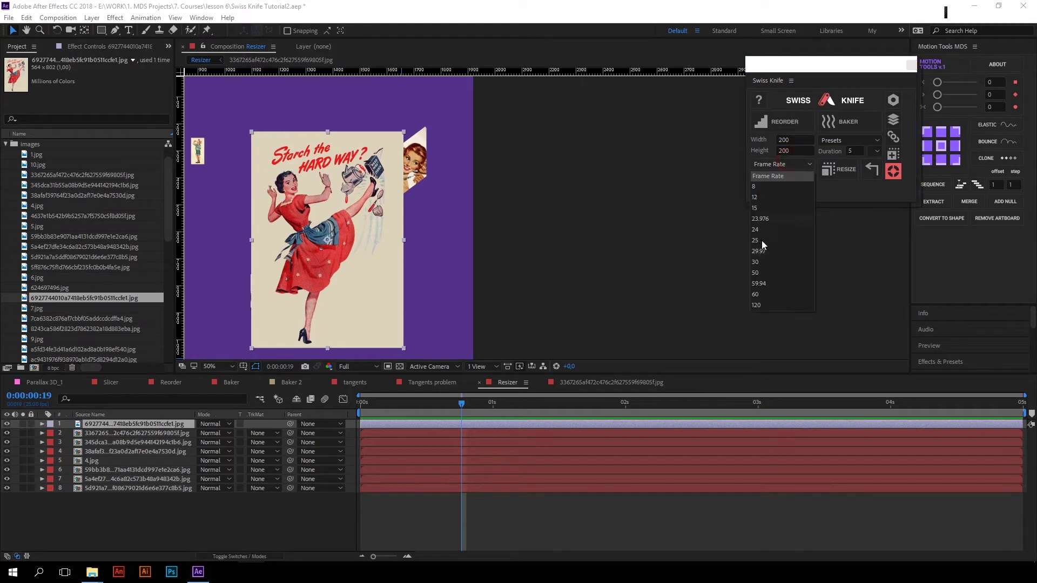
pyautogui.click(757, 208)
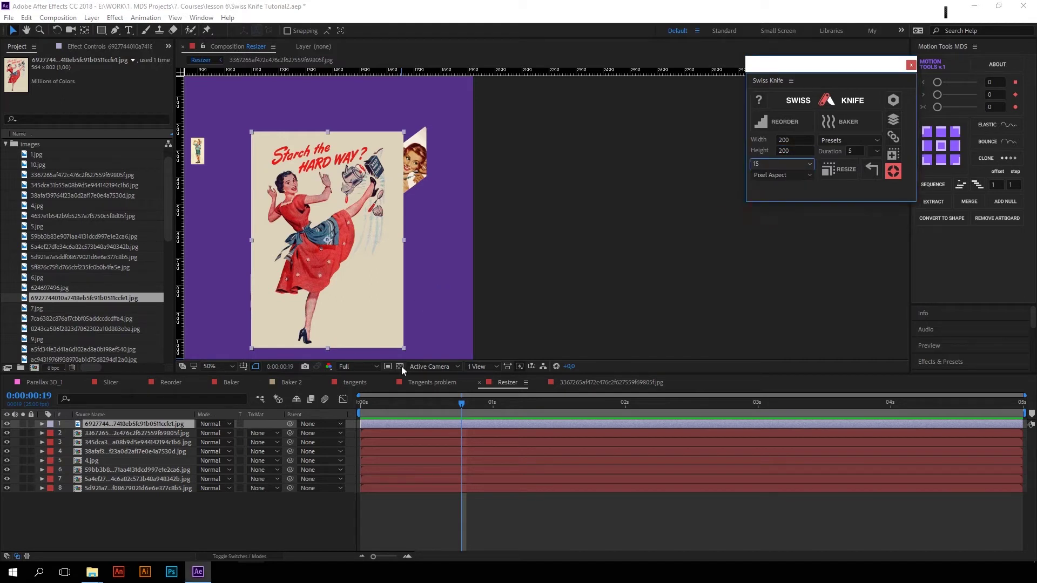
pyautogui.click(852, 151)
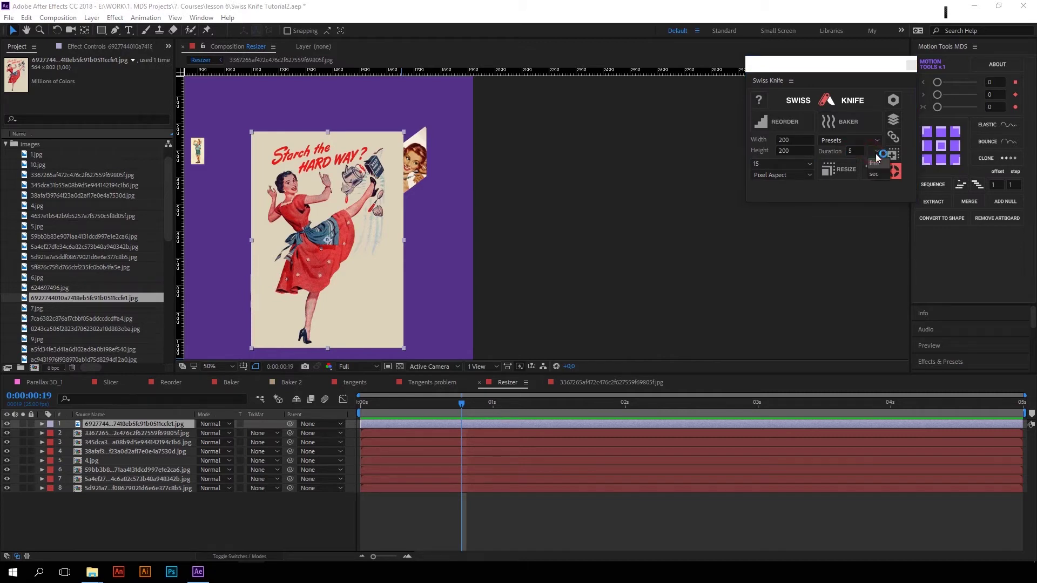
pyautogui.click(877, 152)
pyautogui.click(873, 172)
pyautogui.click(839, 169)
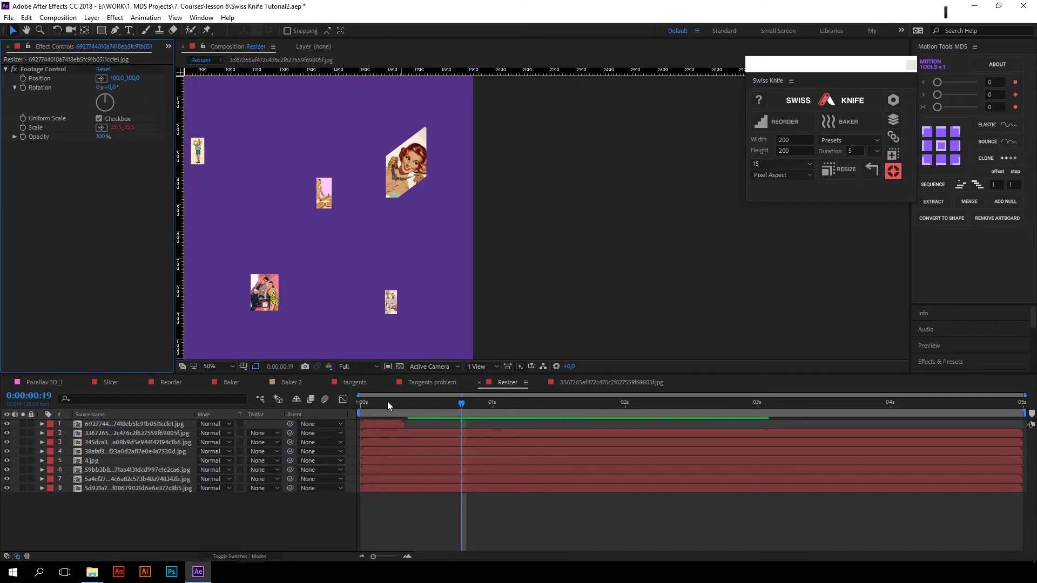
# - Examine the resized red-dressed woman's layer in the Resizer composition at 0:00:00:04
pyautogui.click(382, 404)
pyautogui.click(381, 424)
pyautogui.moveTo(291, 312); pyautogui.dragTo(351, 316)
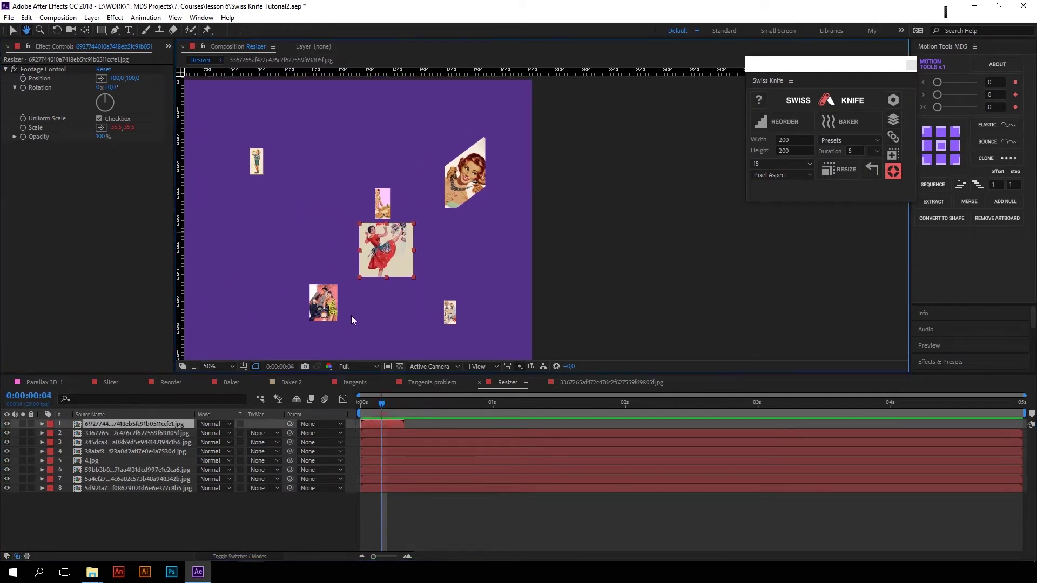
# - Open the red-dressed woman's precomposition and examine its frames and the image's framing
pyautogui.click(377, 423)
pyautogui.doubleClick(377, 423)
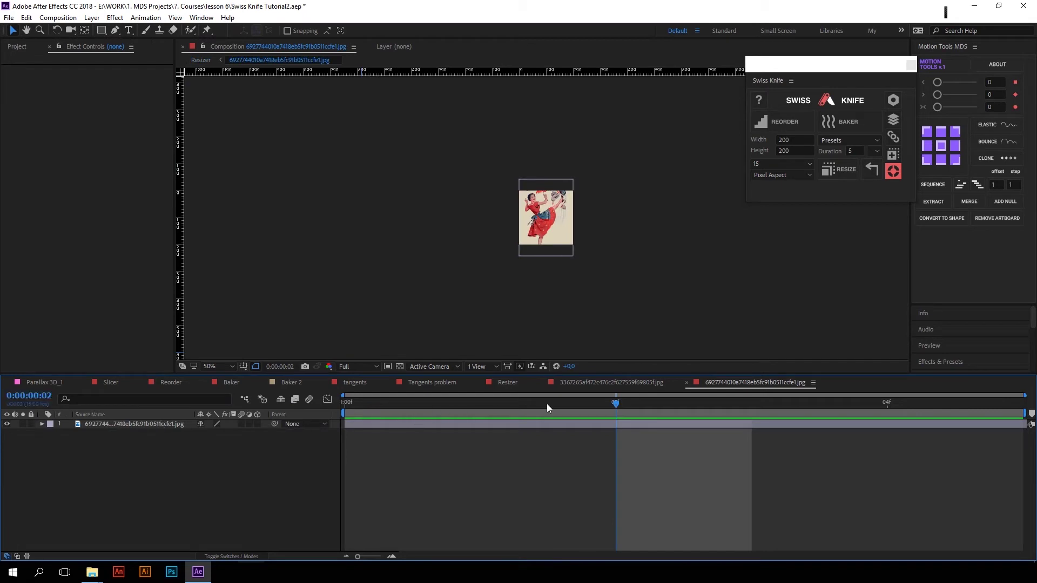
pyautogui.moveTo(500, 401); pyautogui.dragTo(344, 402)
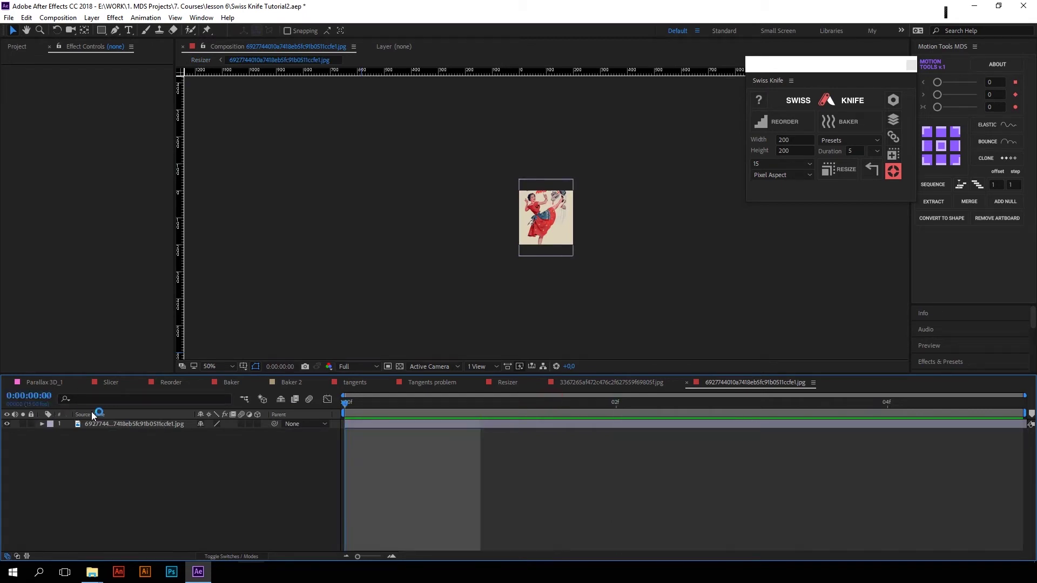
pyautogui.press('Tab')
pyautogui.click(607, 235)
pyautogui.scroll(1, 562, 194)
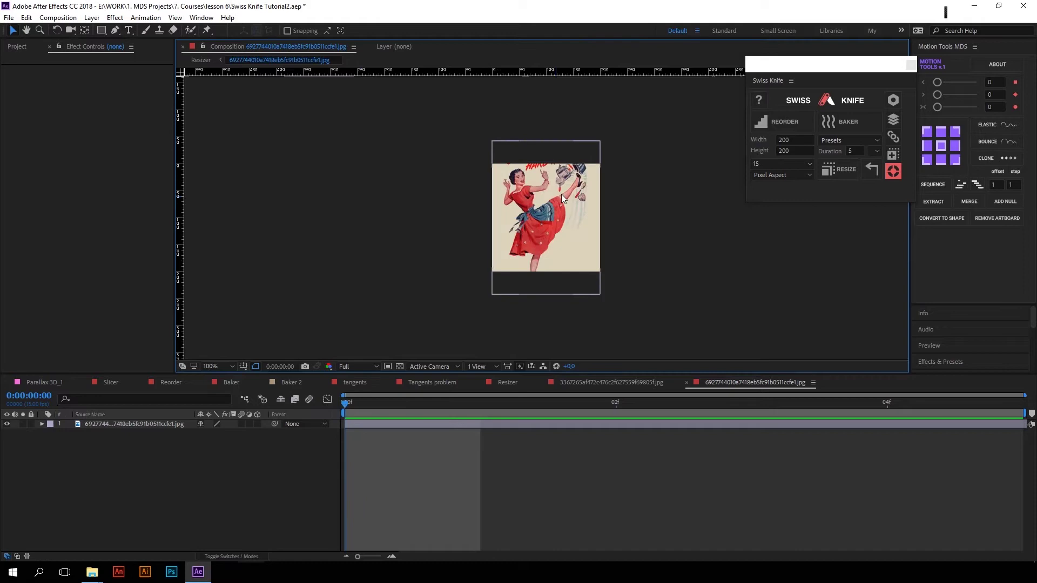
pyautogui.click(561, 193)
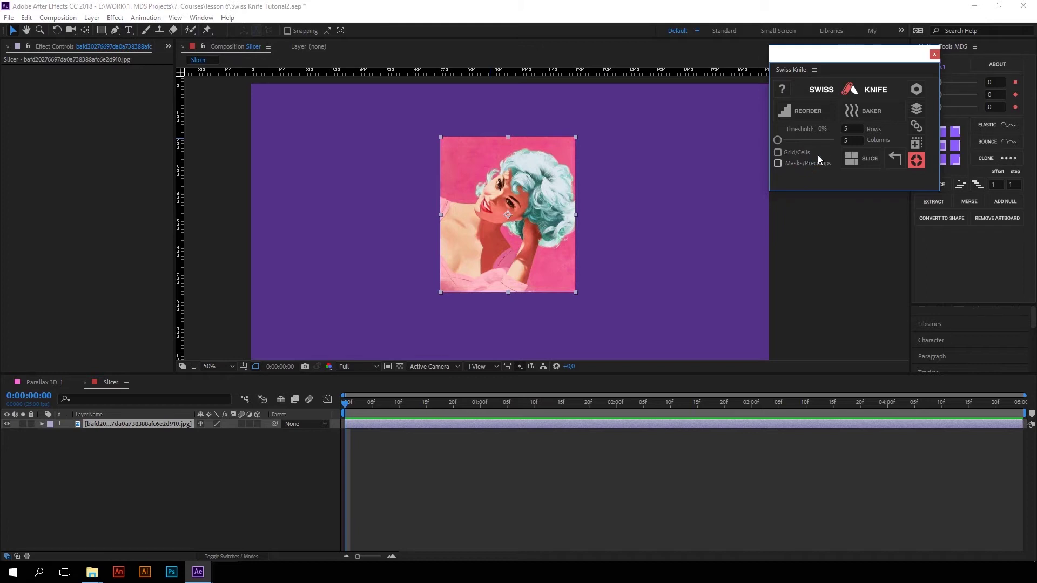
# - Slice the portrait layer in the Slicer composition into 5 rows and 5 columns with a 0% threshold
pyautogui.click(806, 152)
pyautogui.click(805, 152)
pyautogui.click(864, 158)
# - Inspect individual slices of the evenly divided portrait and undo the slicing
pyautogui.moveTo(382, 100); pyautogui.dragTo(605, 288)
pyautogui.click(411, 317)
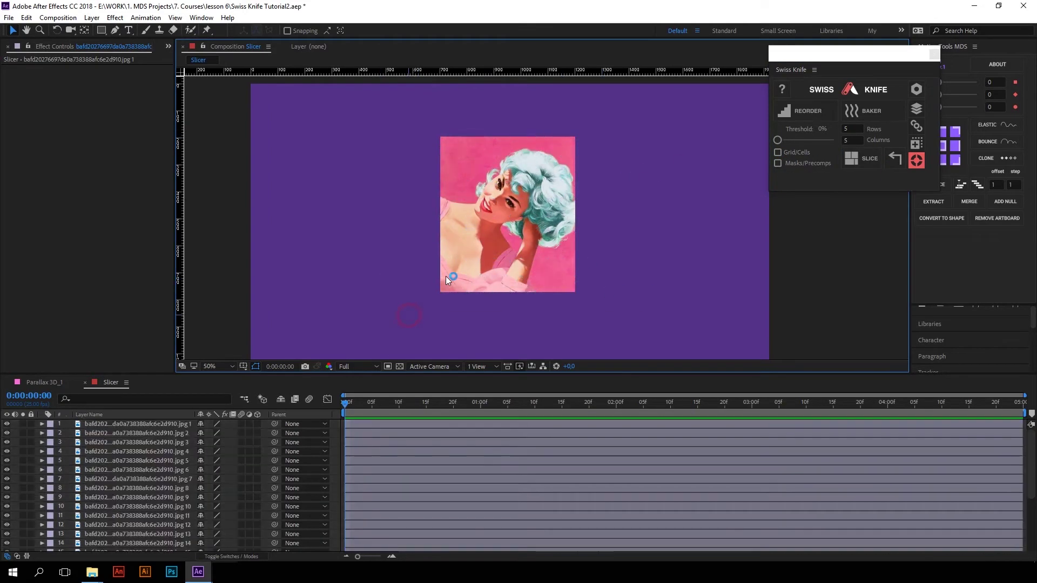
pyautogui.click(449, 276)
pyautogui.click(476, 273)
pyautogui.click(513, 269)
pyautogui.click(512, 252)
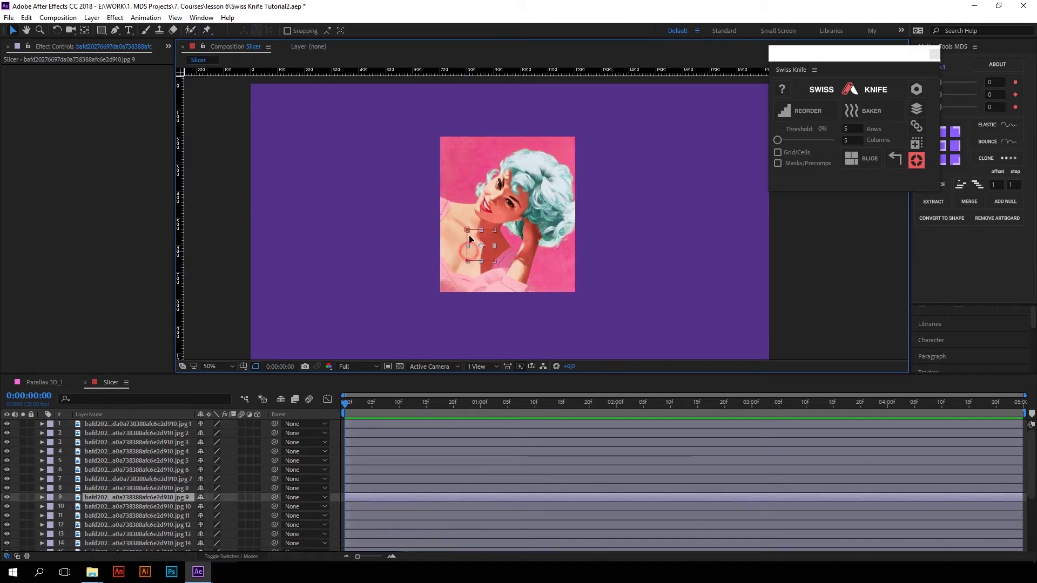
pyautogui.hotkey('ctrl', 'z')
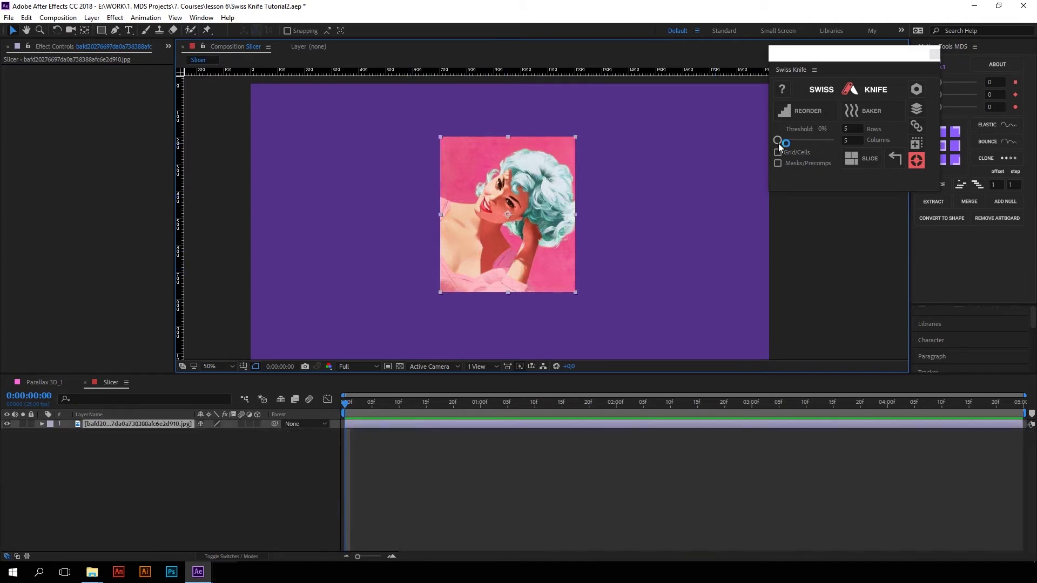
# - Slice the portrait into 5 rows and 5 columns with a 45% threshold and inspect the uneven pieces
pyautogui.moveTo(779, 144); pyautogui.dragTo(807, 144)
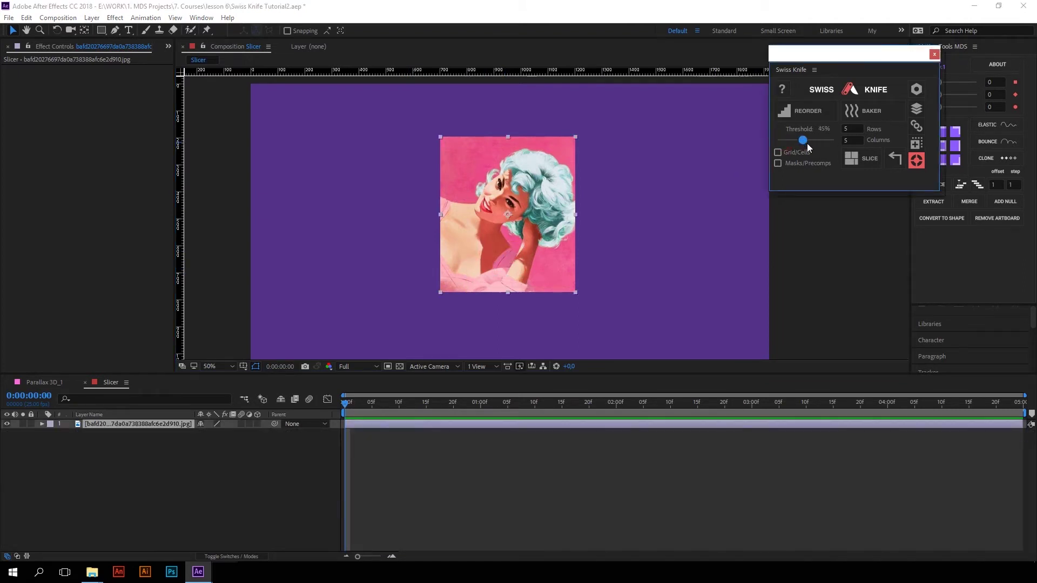
pyautogui.click(875, 161)
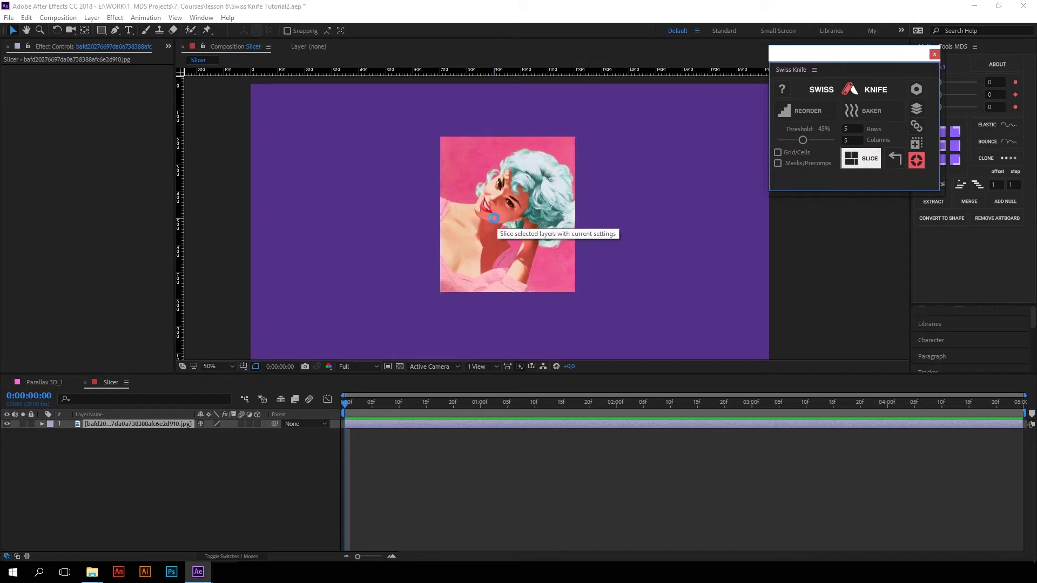
pyautogui.click(483, 171)
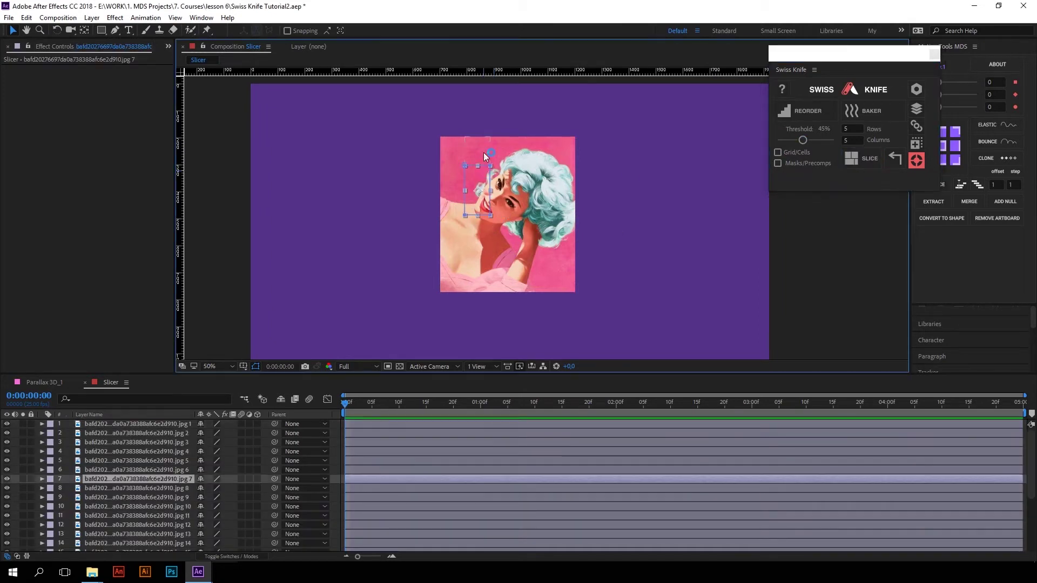
pyautogui.click(459, 152)
pyautogui.click(458, 205)
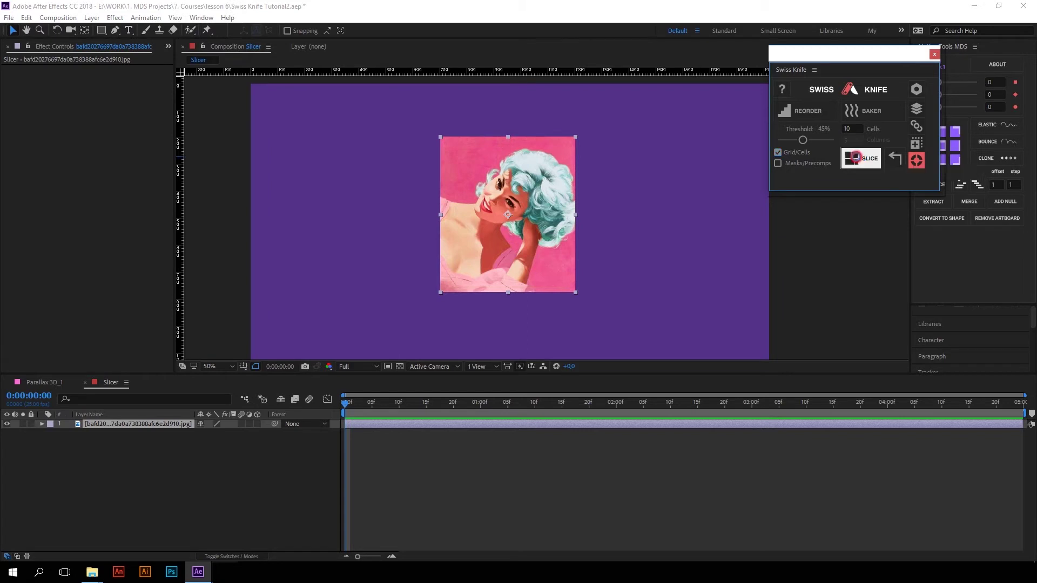
# - Try slicing the portrait into 10 cells with a 45% threshold, inspect the pieces and undo the slicing
pyautogui.click(857, 157)
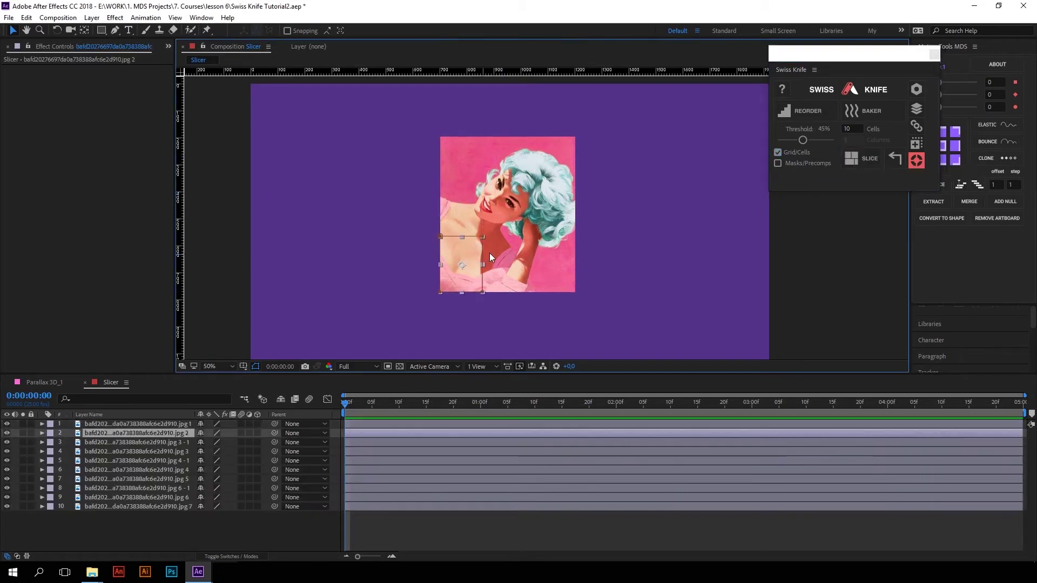
pyautogui.click(493, 214)
pyautogui.click(489, 180)
pyautogui.click(511, 173)
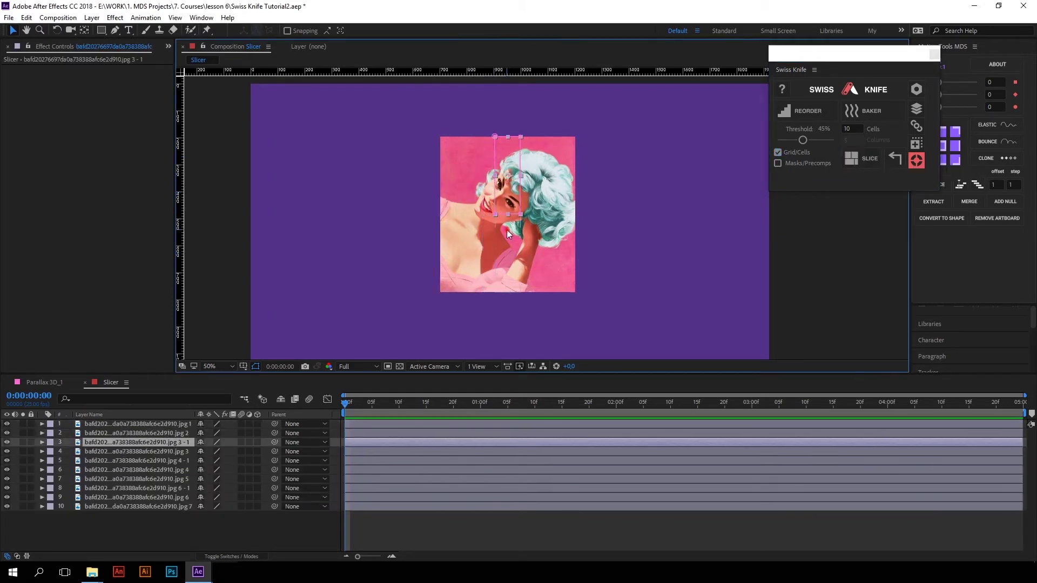
pyautogui.click(492, 234)
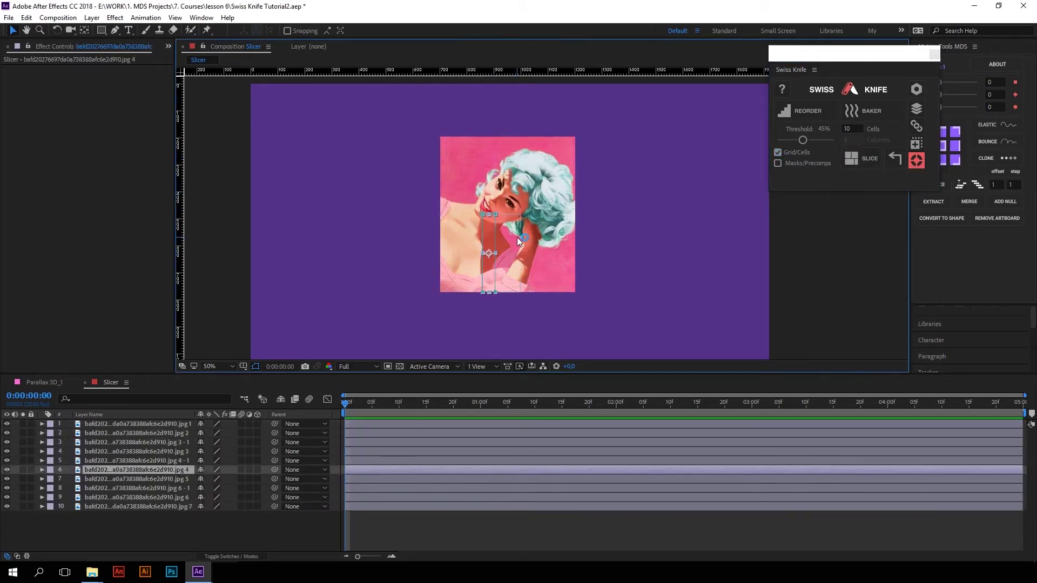
pyautogui.hotkey('ctrl', 'z')
# - Slice the portrait into 10 precomposed cells and shift the footage inside one piece through its Footage Control
pyautogui.click(778, 164)
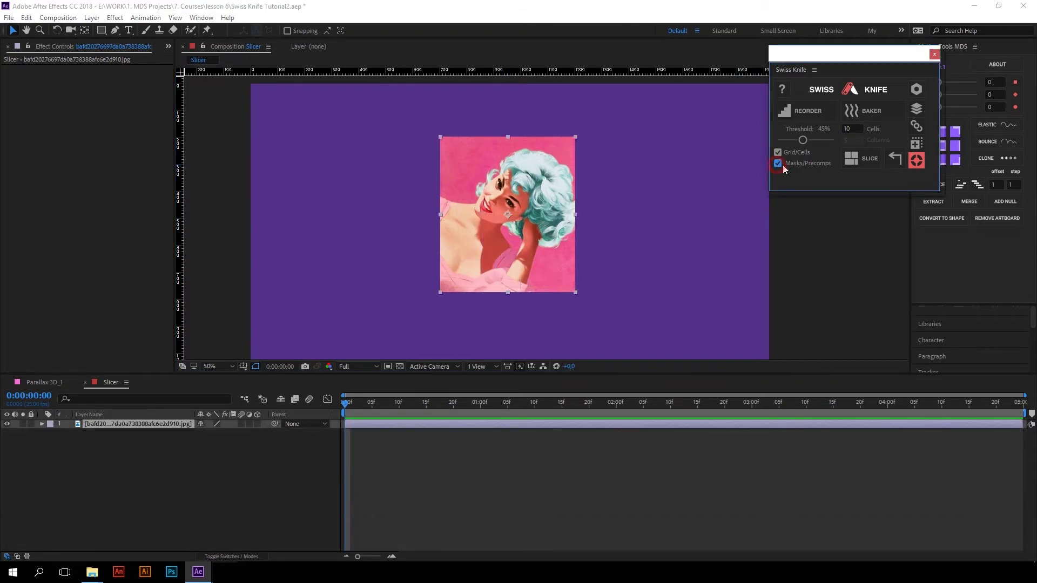
pyautogui.click(877, 162)
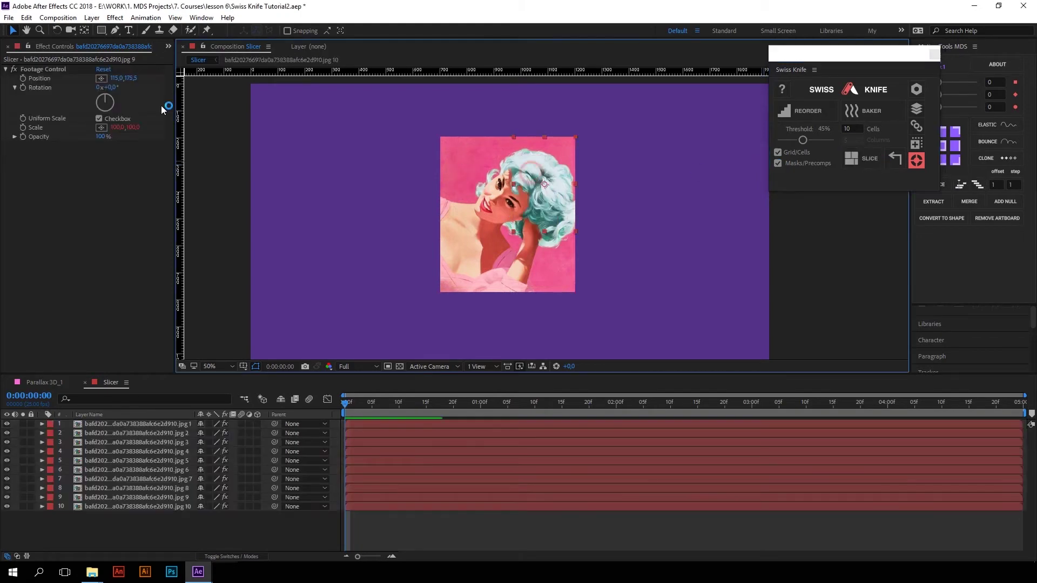
pyautogui.moveTo(130, 82); pyautogui.dragTo(181, 73)
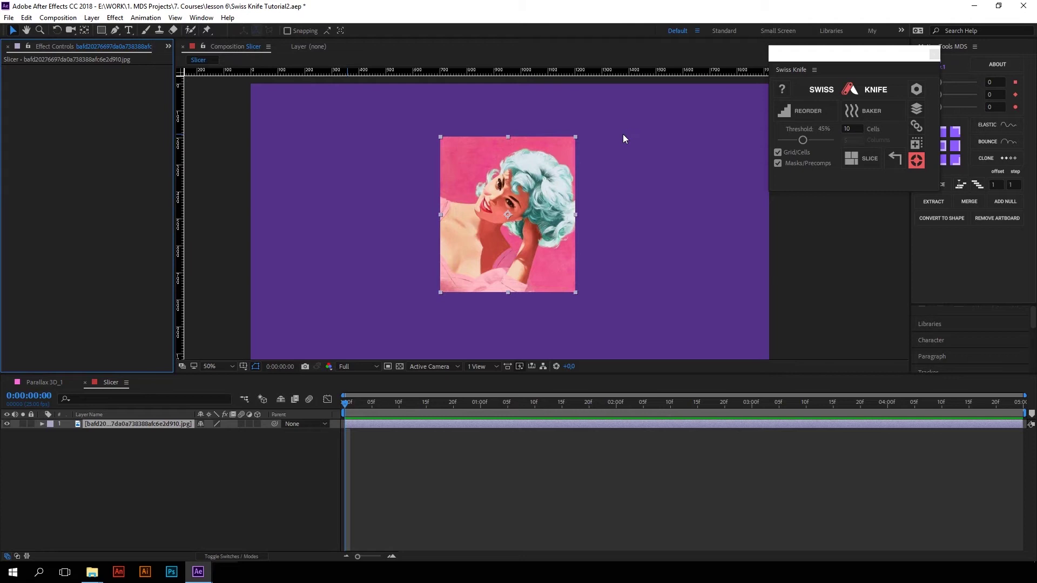
# - Slice the portrait into 10 masked cells with a slice controller and set position randomness to 49, 52 at 70% randomness
pyautogui.click(776, 163)
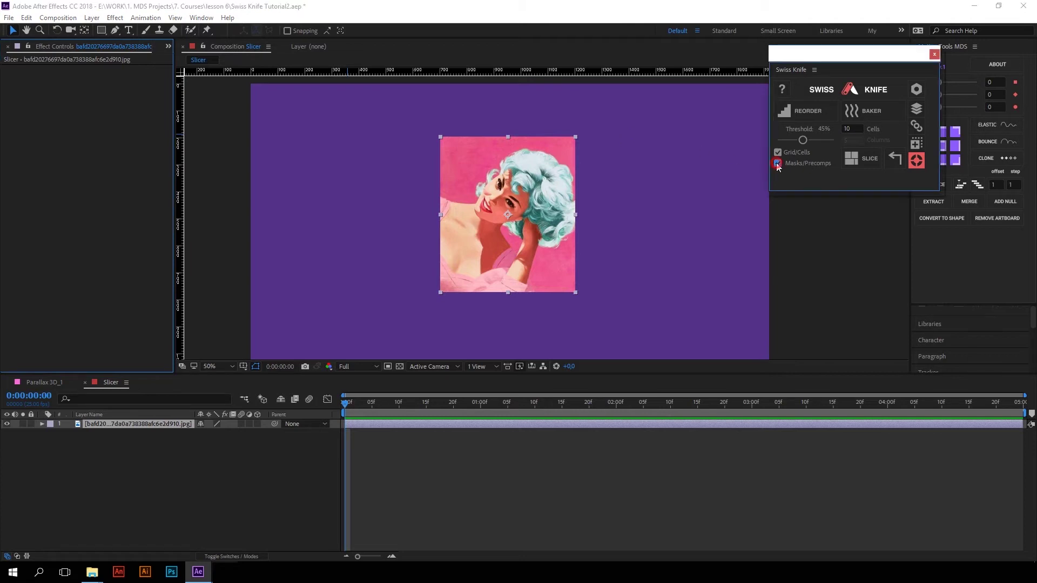
pyautogui.click(851, 159)
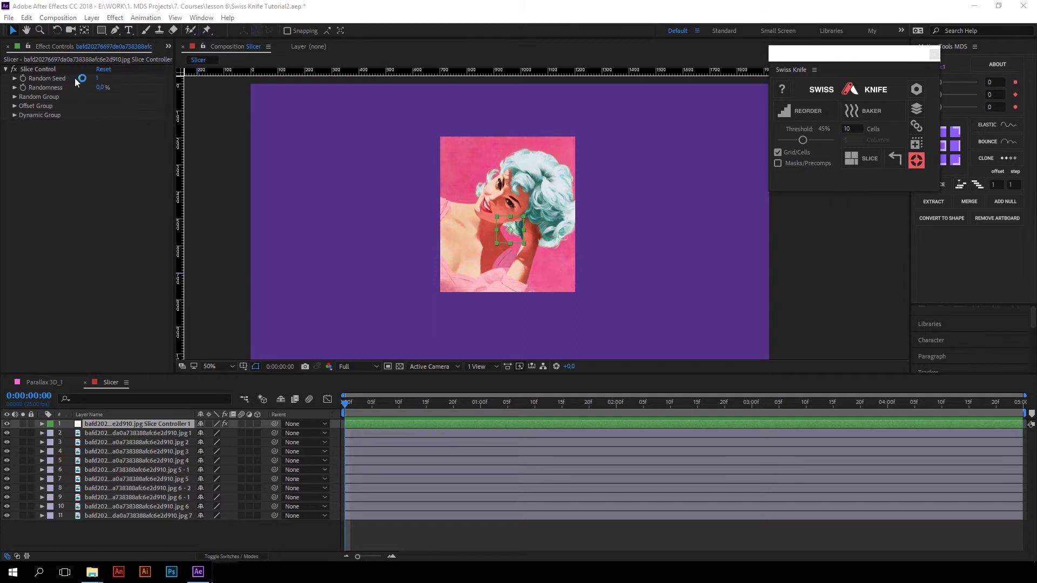
pyautogui.click(15, 96)
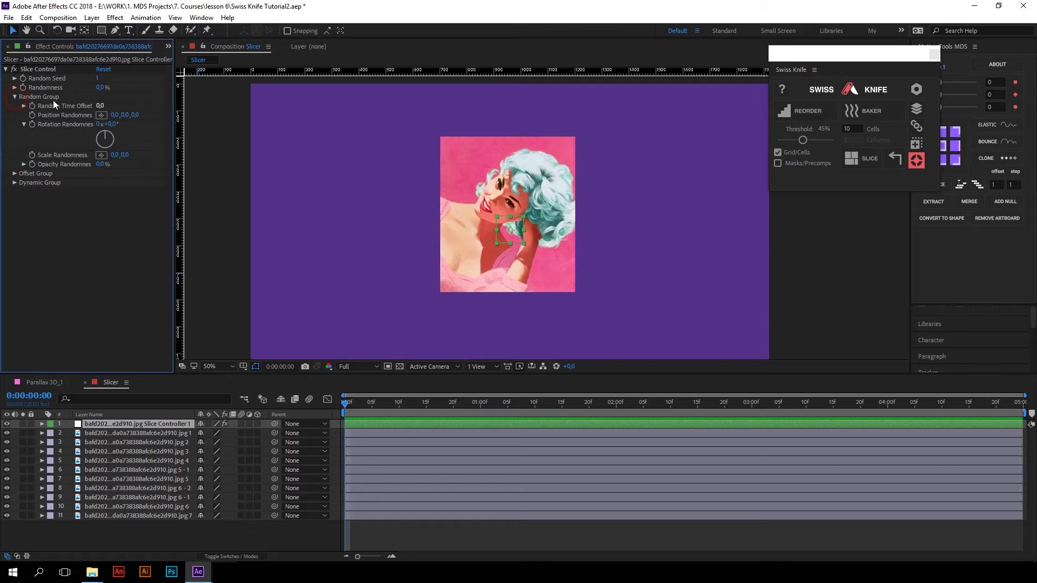
pyautogui.moveTo(125, 117); pyautogui.dragTo(154, 112)
pyautogui.hotkey('ctrl', 'z')
# - Try offsetting the slices' position and X rotation through the Slice Control's Offset Group and undo the changes
pyautogui.click(44, 173)
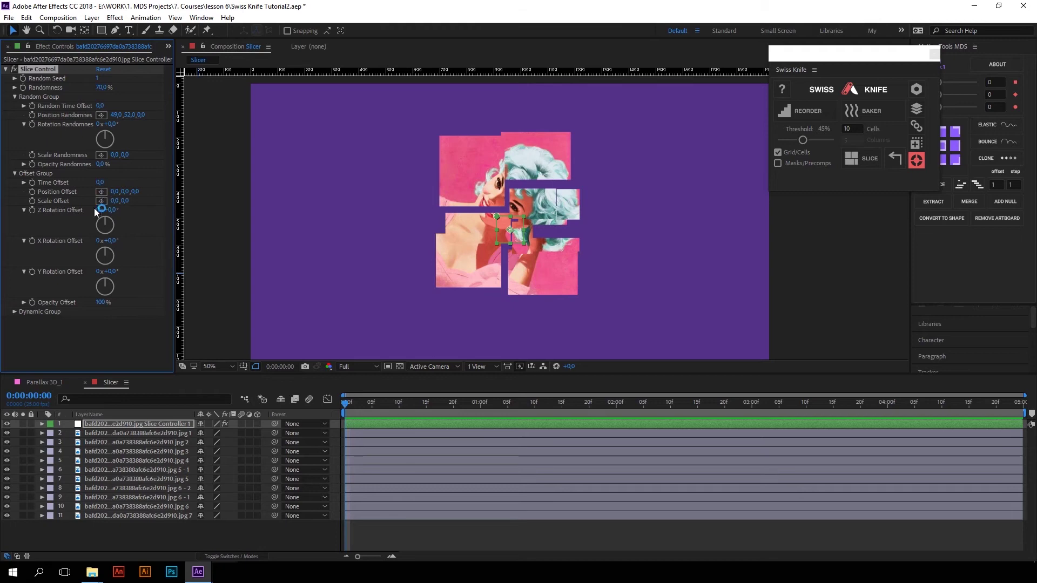
pyautogui.moveTo(124, 192); pyautogui.dragTo(1, 184)
pyautogui.hotkey('ctrl', 'z')
pyautogui.hotkey('ctrl', 'z')
pyautogui.moveTo(107, 241); pyautogui.dragTo(82, 209)
pyautogui.hotkey('ctrl', 'z')
# - Set the slices' Position Frequency to 2 and Position Amplitude to 10 in the Dynamic Group
pyautogui.click(15, 312)
pyautogui.scroll(-1, 53, 320)
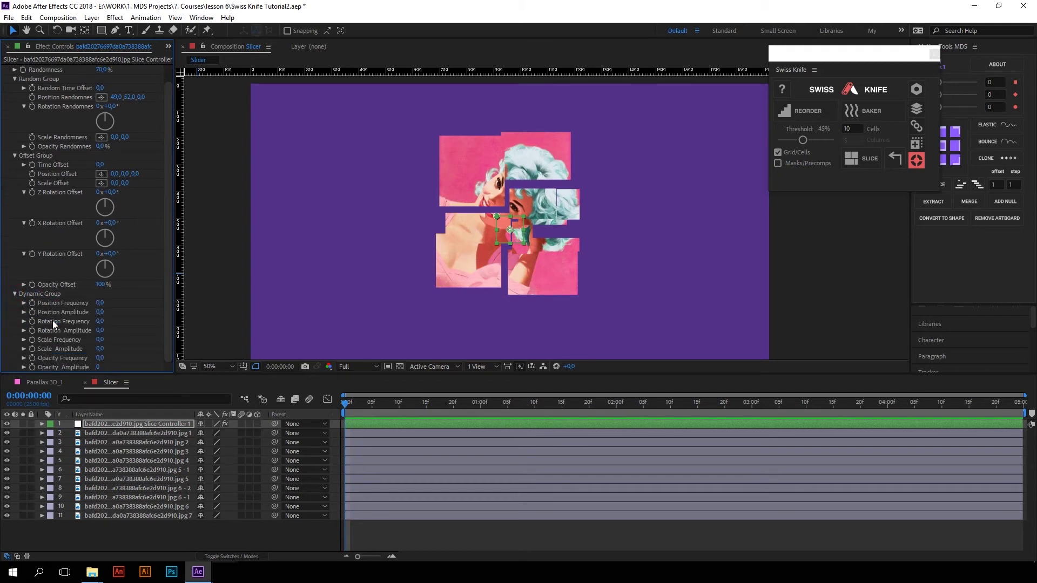
pyautogui.click(99, 303)
pyautogui.write('2')
pyautogui.click(100, 312)
pyautogui.write('10')
# - Set the slices' Rotation Frequency to 5 and Rotation Amplitude to 3, and preview the animation
pyautogui.click(101, 322)
pyautogui.click(101, 321)
pyautogui.write('5')
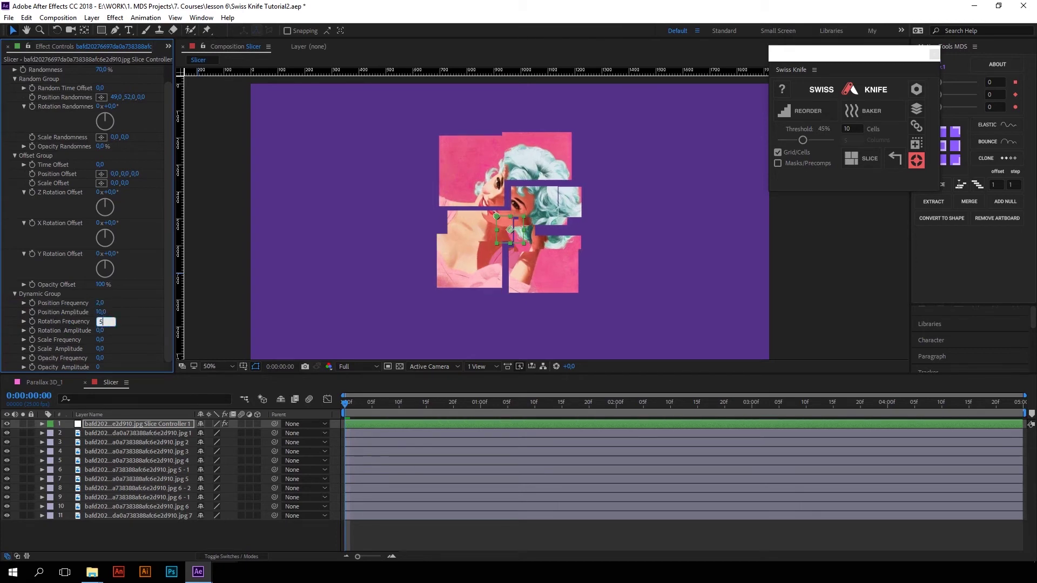
pyautogui.press('Tab')
pyautogui.write('3')
pyautogui.press('Return')
pyautogui.press('space')
# - Set the slices' Scale Frequency to 2 and Scale Amplitude to 10, and preview the animation
pyautogui.click(100, 340)
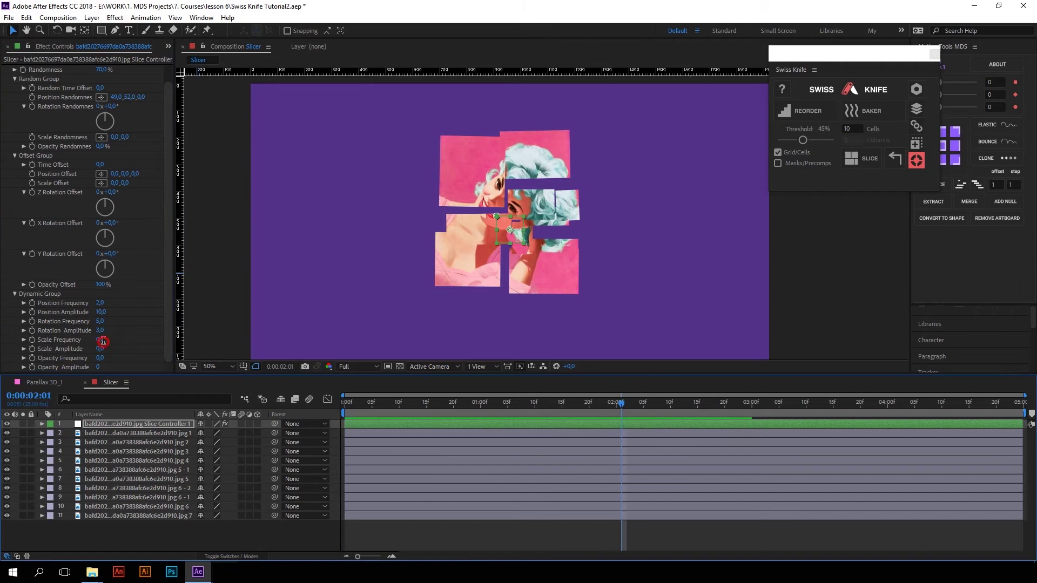
pyautogui.write('2')
pyautogui.click(100, 349)
pyautogui.write('10')
pyautogui.press('Return')
pyautogui.press('space')
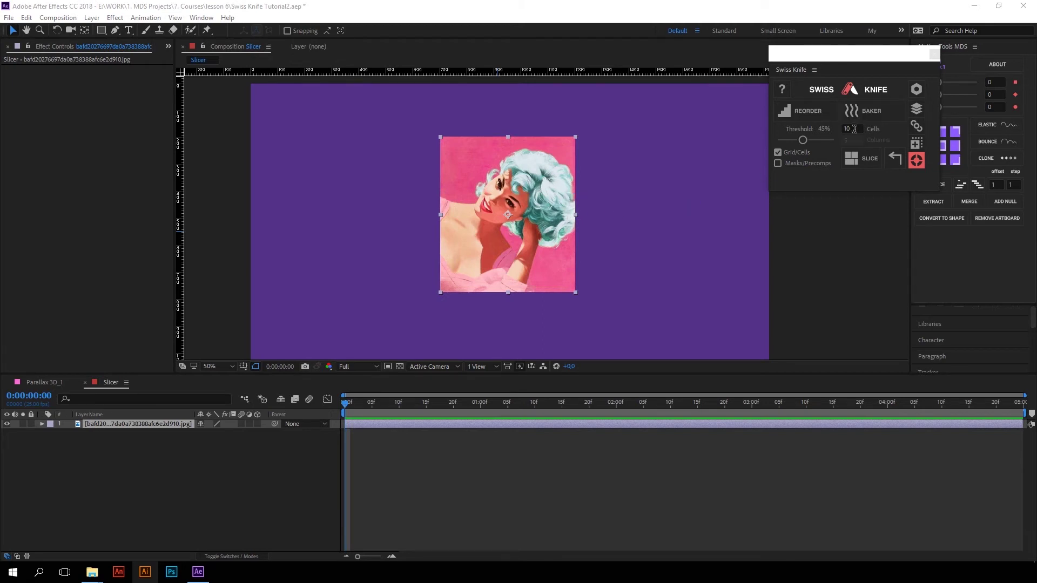
# - Slice the image into 10 cells and make the resulting slices and their controller 3D layers, with the Slice Controller selected
pyautogui.click(859, 157)
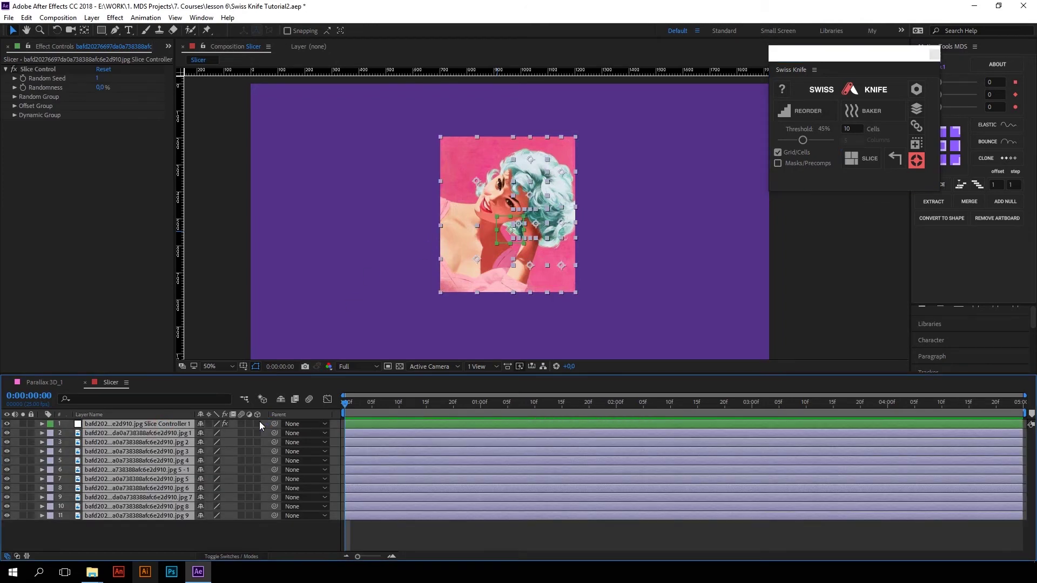
pyautogui.click(260, 423)
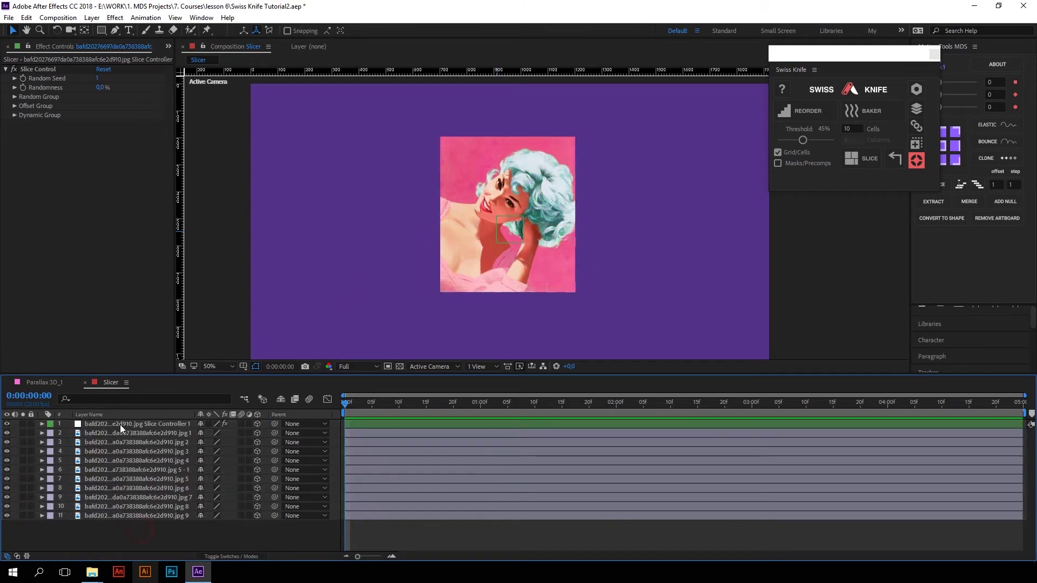
pyautogui.click(120, 424)
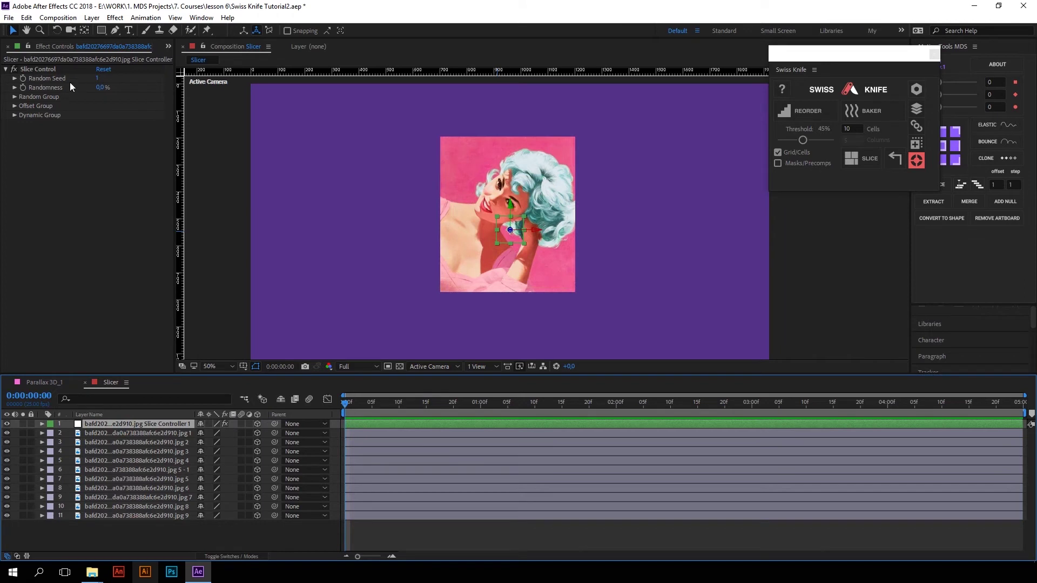
# - Keyframe the Slice Control's Position Offset with a Z value of -3000 on the first frame and 0 at frame 20
pyautogui.click(14, 106)
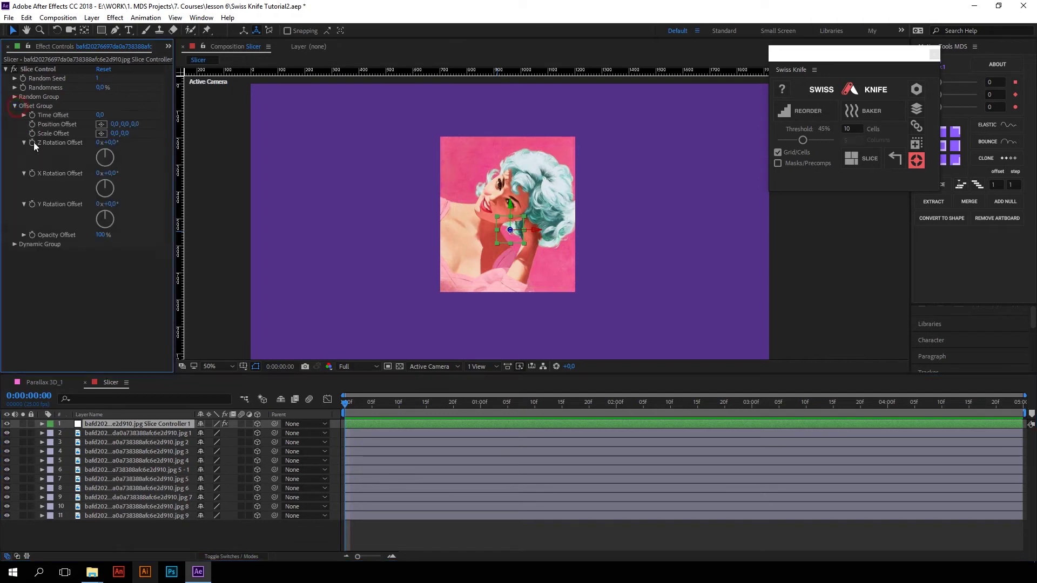
pyautogui.click(62, 124)
pyautogui.press('s')
pyautogui.press('s')
pyautogui.moveTo(222, 442); pyautogui.dragTo(108, 438)
pyautogui.write('-3000')
pyautogui.press('Return')
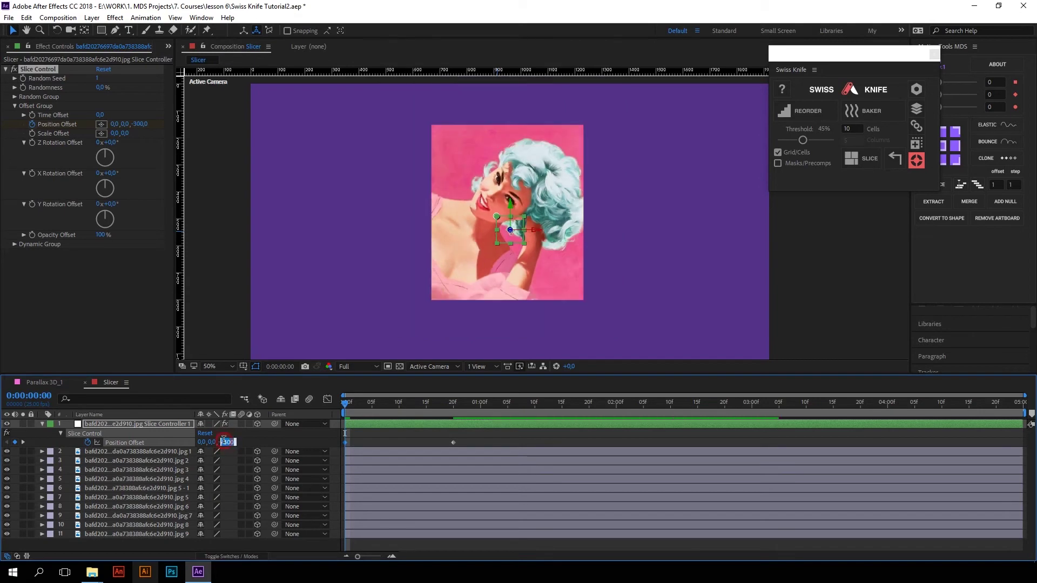
# - Preview the animation, ease the Position Offset keyframes in the graph editor and move the second keyframe to 0:00:01:01
pyautogui.press('space')
pyautogui.click(327, 399)
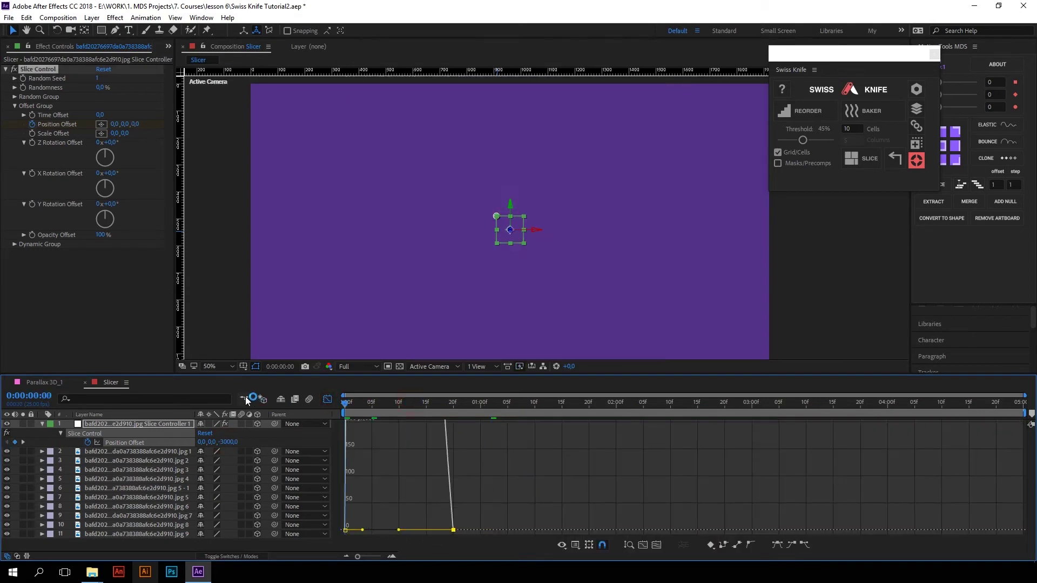
pyautogui.hotkey('shift', 'F3')
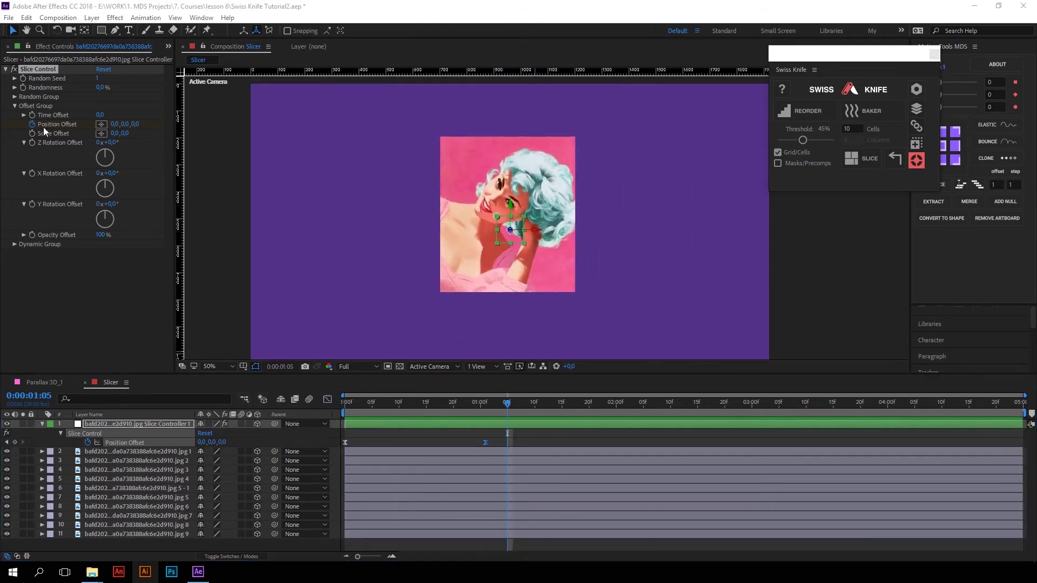
# - Set the slices' Z Position Randomness to 330 and the overall Randomness to 100%, and preview the animation from the start
pyautogui.click(19, 98)
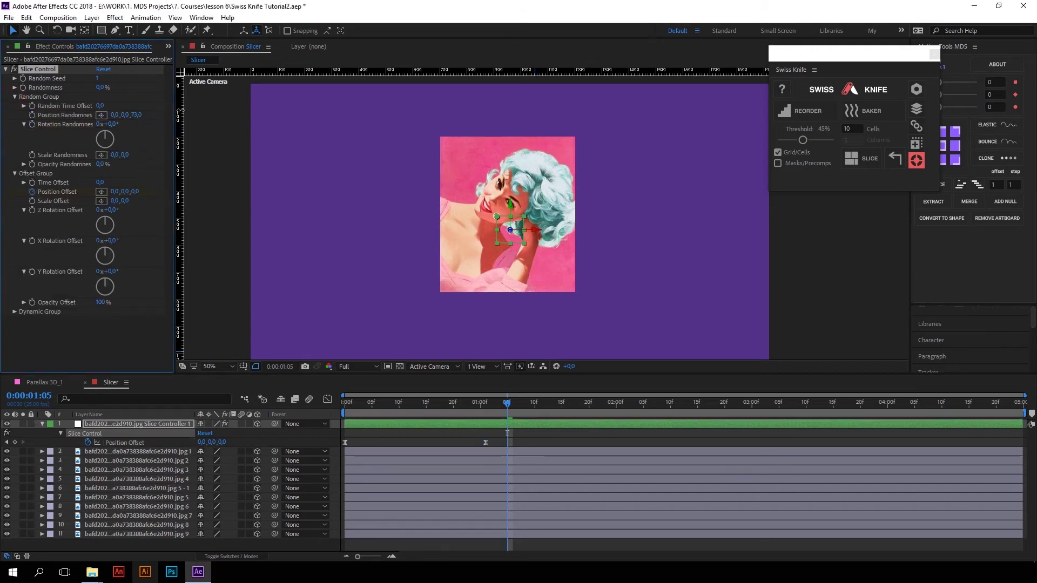
pyautogui.click(134, 115)
pyautogui.write('330')
pyautogui.press('Return')
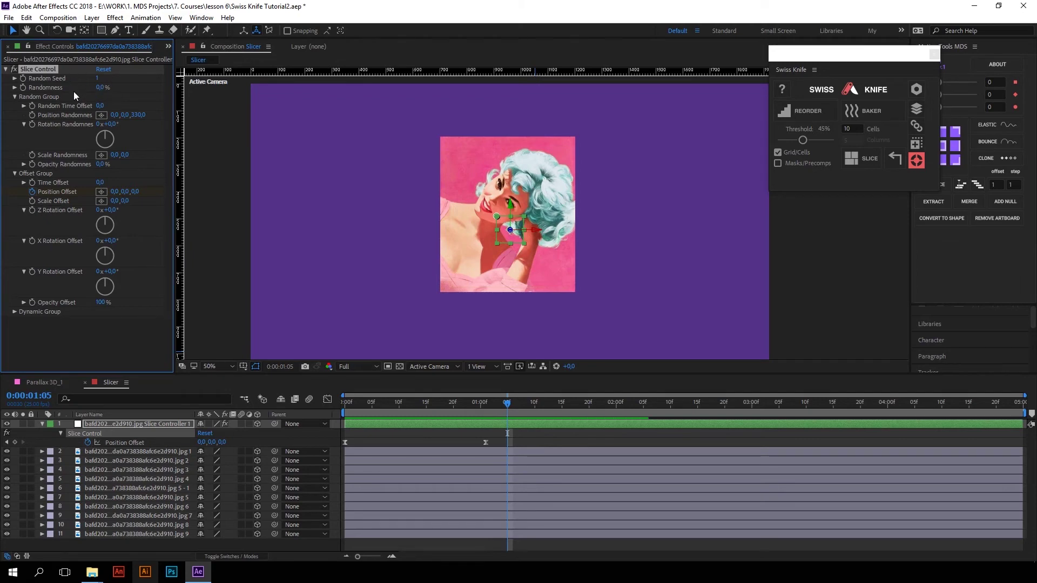
pyautogui.moveTo(118, 88); pyautogui.dragTo(146, 83)
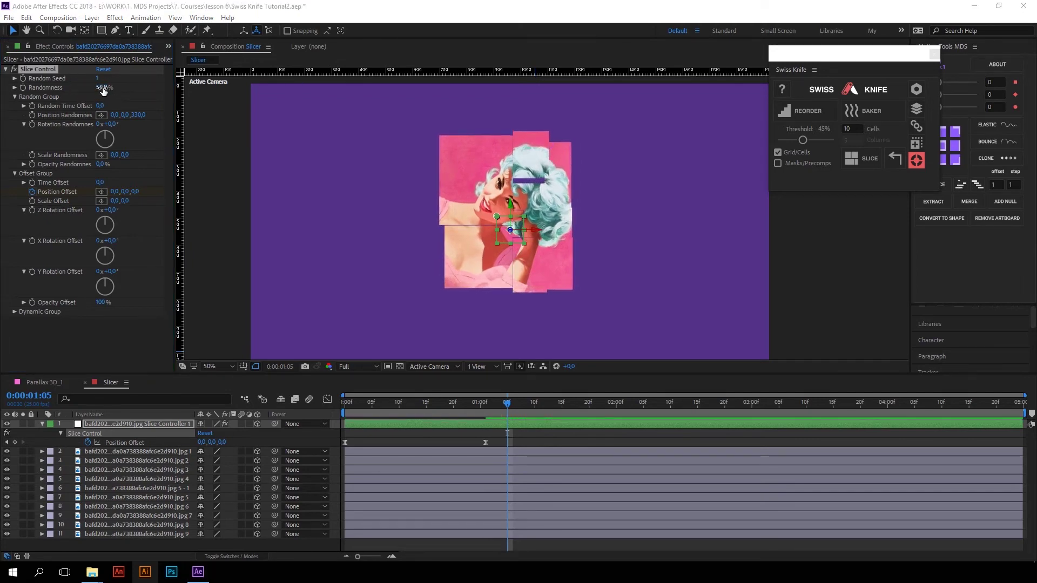
pyautogui.moveTo(104, 90); pyautogui.dragTo(174, 82)
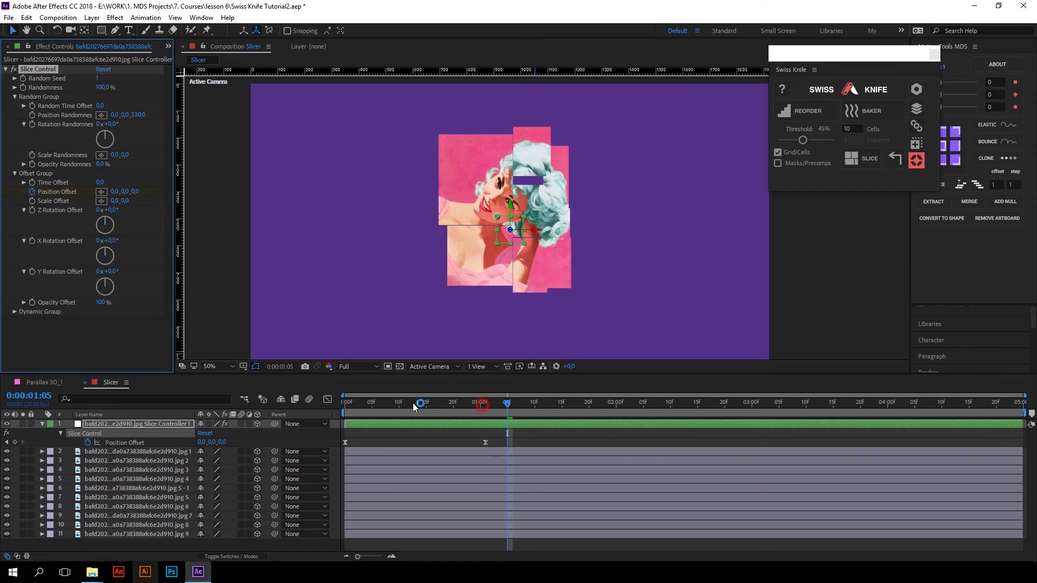
pyautogui.moveTo(414, 404); pyautogui.dragTo(277, 393)
pyautogui.press('space')
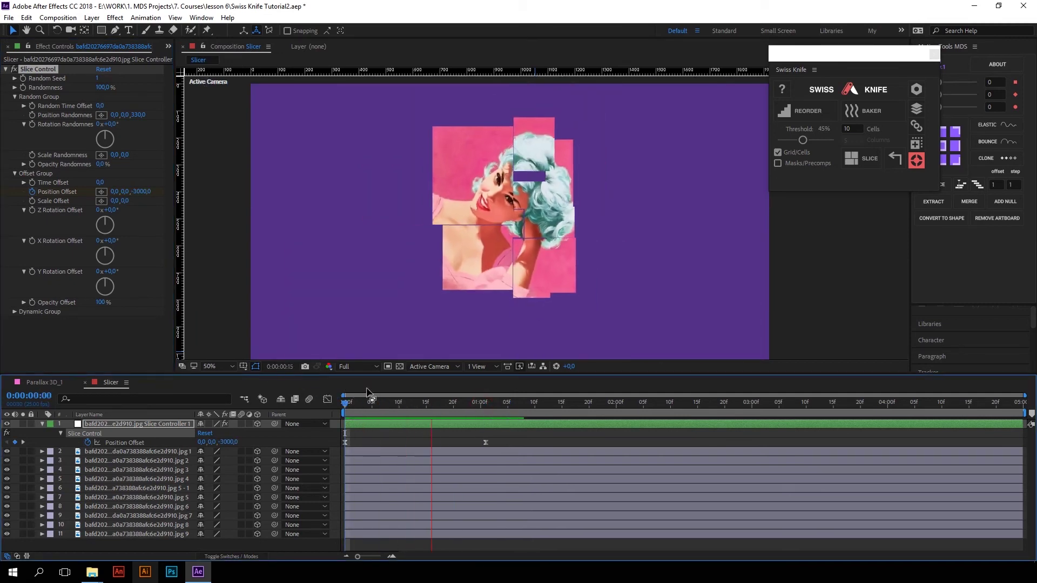
pyautogui.press('space')
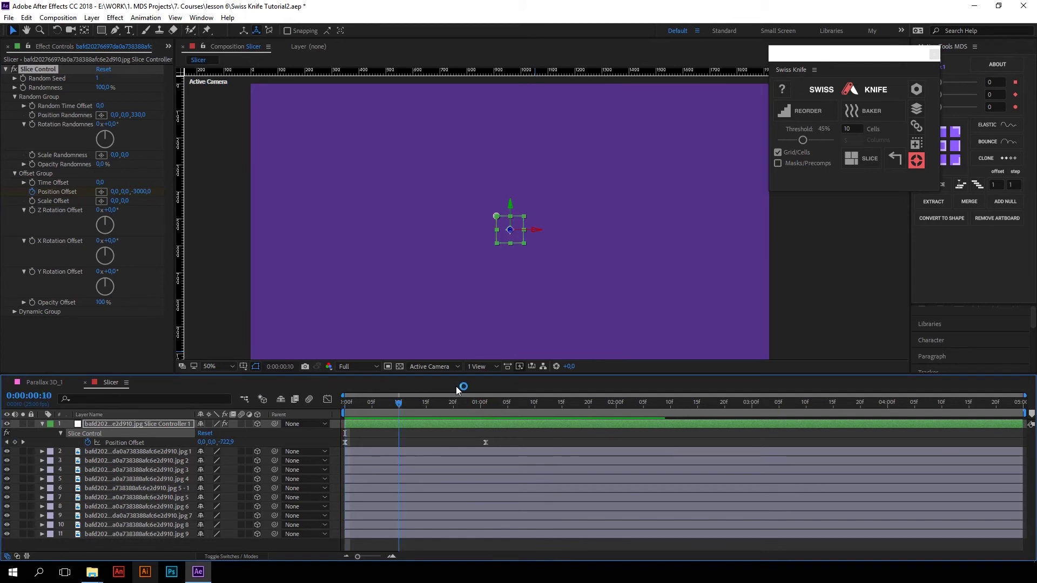
# - Set the Time Offset in the Offset Group to 37 and preview the slices' staggered animation from the start
pyautogui.click(486, 402)
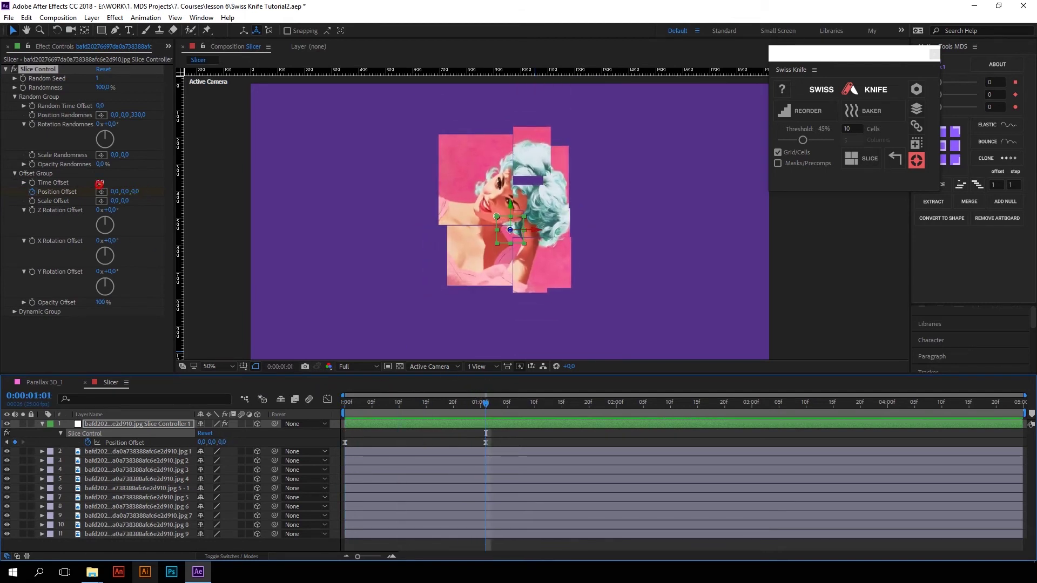
pyautogui.moveTo(99, 182); pyautogui.dragTo(114, 180)
pyautogui.moveTo(485, 405); pyautogui.dragTo(282, 380)
pyautogui.press('space')
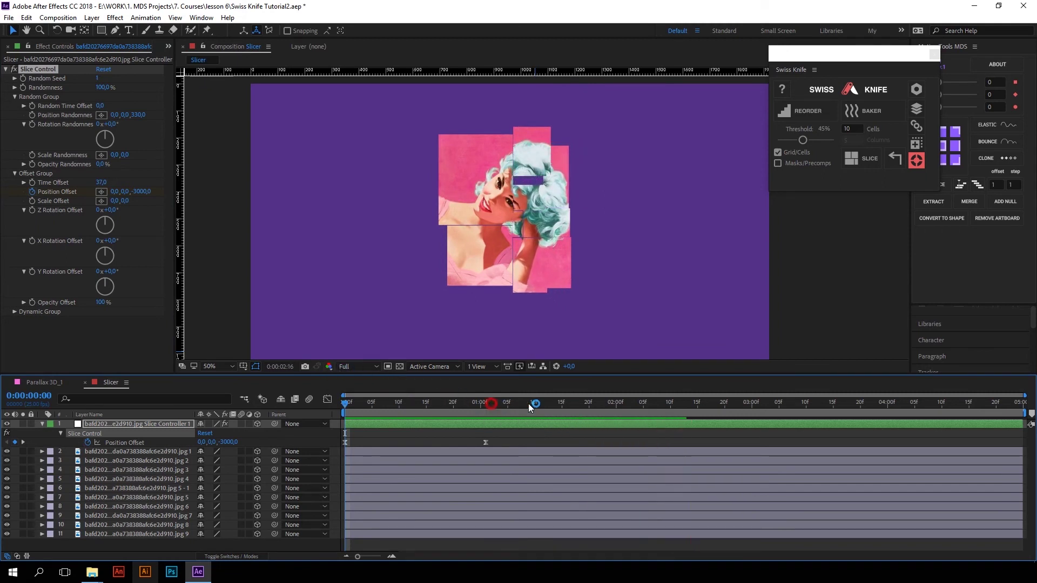
pyautogui.press('space')
pyautogui.press('space')
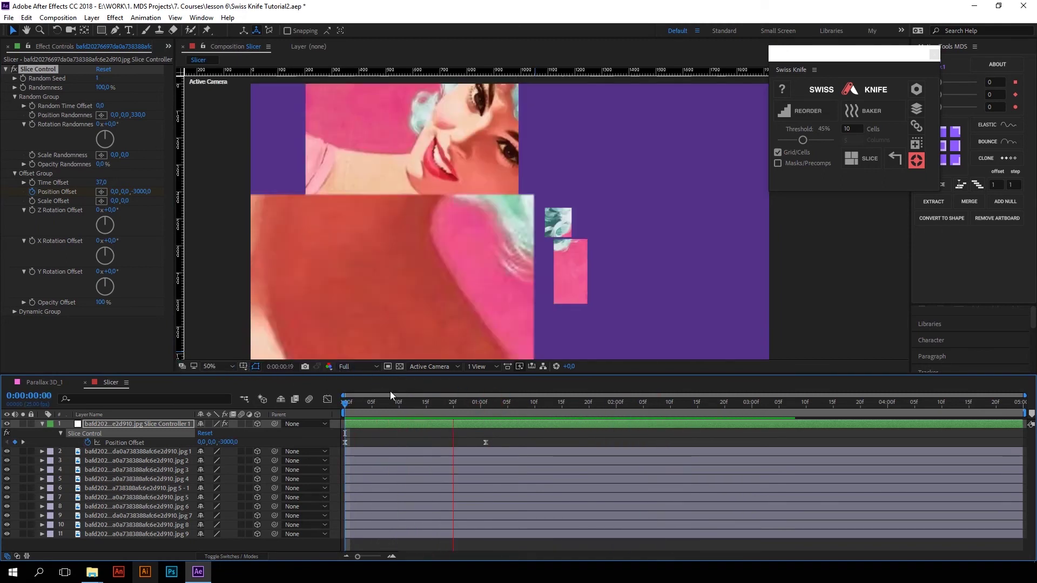
# - At 0:00:02:05, set the Dynamic Group's Position Frequency to 2 and Position Amplitude to 6
pyautogui.click(643, 404)
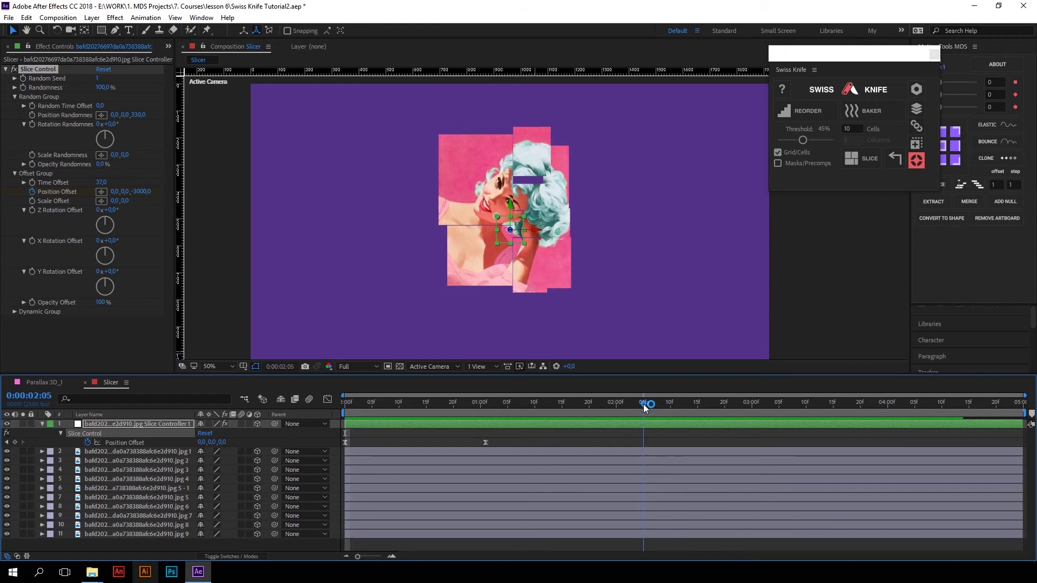
pyautogui.click(15, 312)
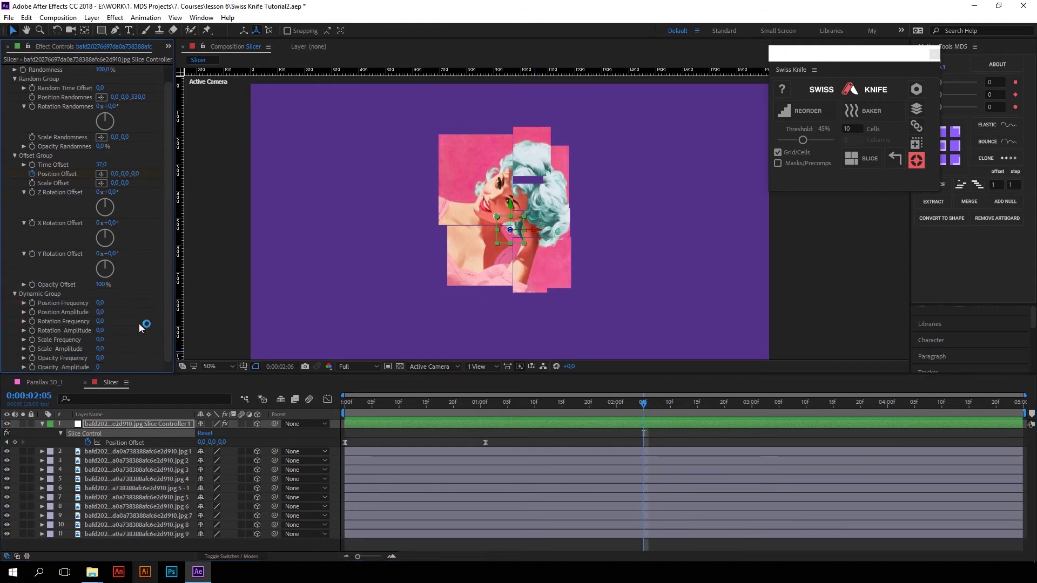
pyautogui.click(100, 303)
pyautogui.write('23')
pyautogui.click(101, 312)
pyautogui.write('6')
pyautogui.press('Return')
# - Set the Dynamic Group's Scale Frequency to 2 and Scale Amplitude to 10
pyautogui.click(100, 340)
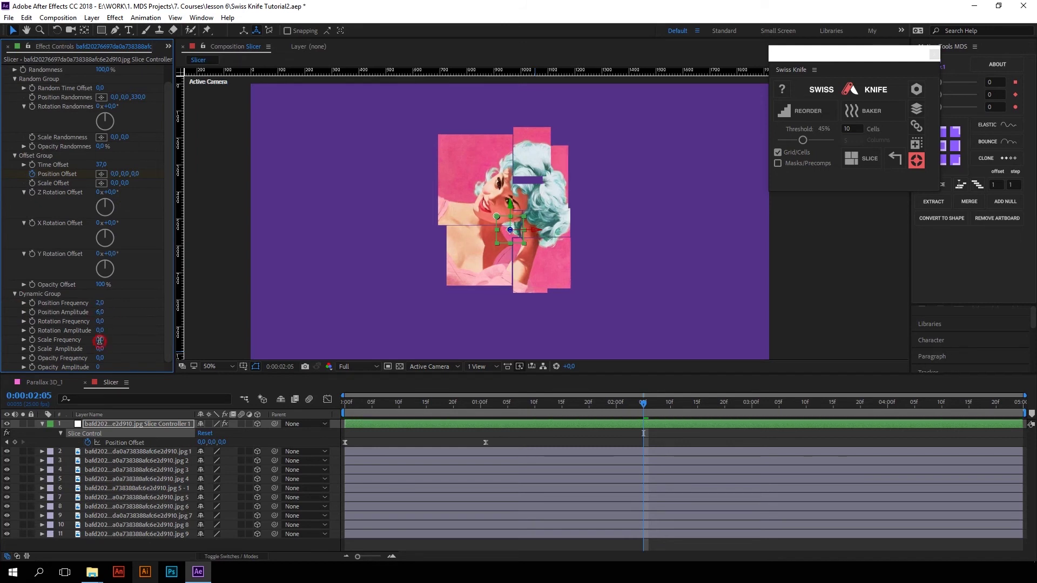
pyautogui.write('2')
pyautogui.press('Return')
pyautogui.click(100, 349)
pyautogui.write('10')
pyautogui.press('Return')
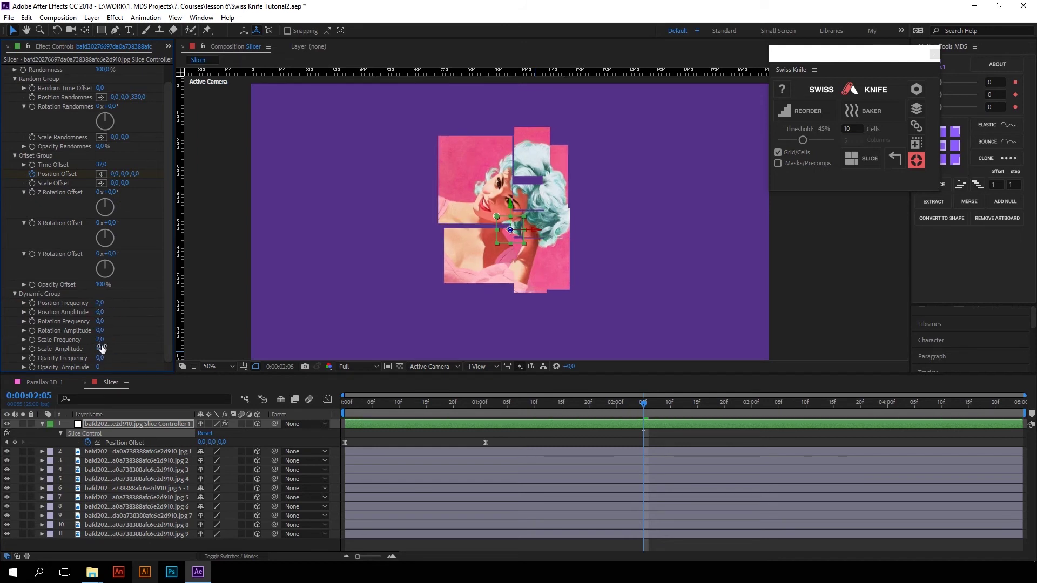
# - Set the Dynamic Group's Rotation Amplitude to 2 and Rotation Frequency to 7
pyautogui.click(101, 330)
pyautogui.write('2')
pyautogui.click(100, 321)
pyautogui.write('7')
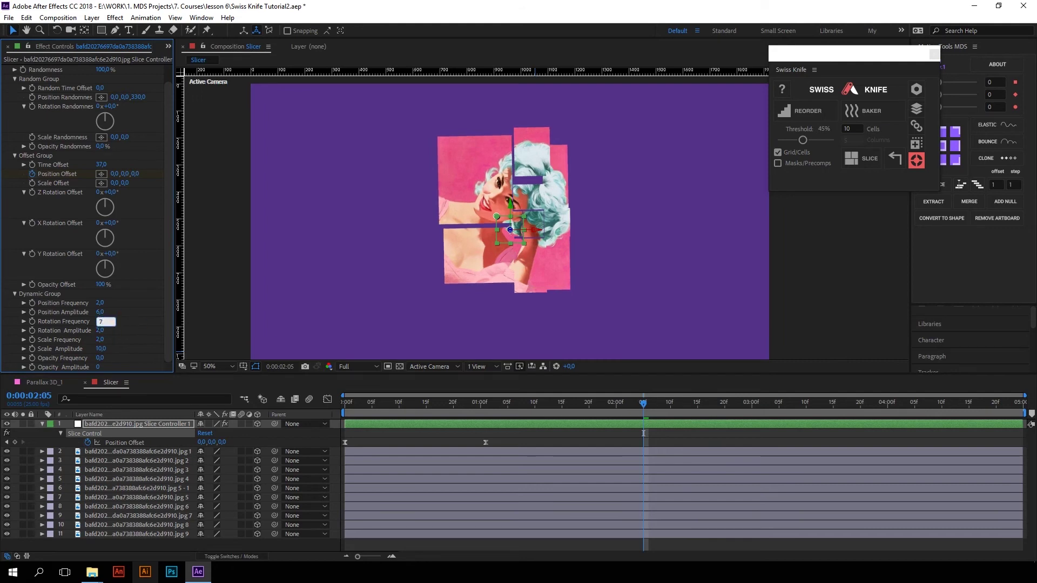
pyautogui.press('Return')
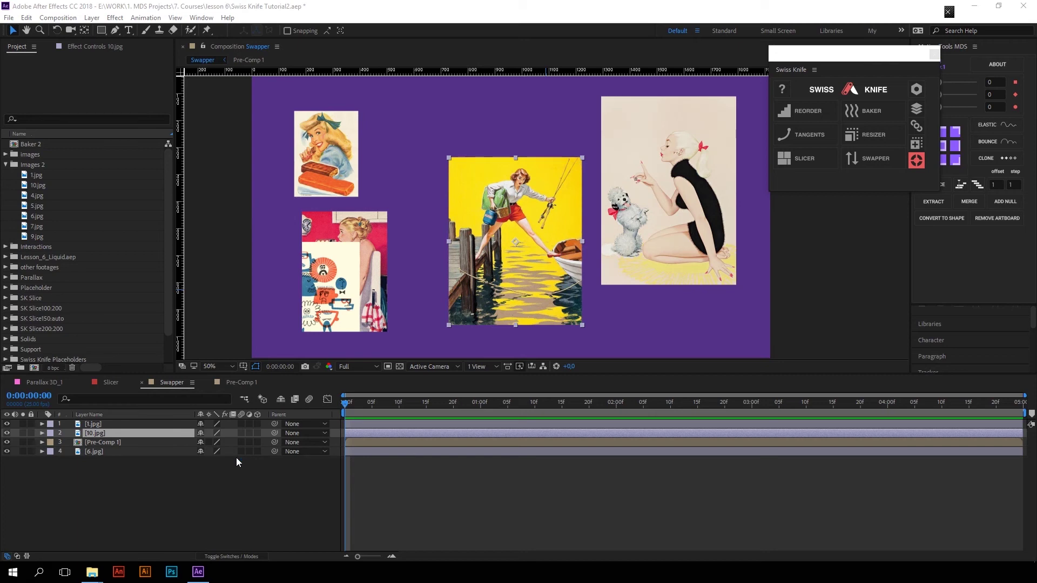
# - Replace the 10.jpg layer in the Swapper composition with 9.jpg from the Images 2 folder using the Swapper tool
pyautogui.click(35, 197)
pyautogui.click(37, 225)
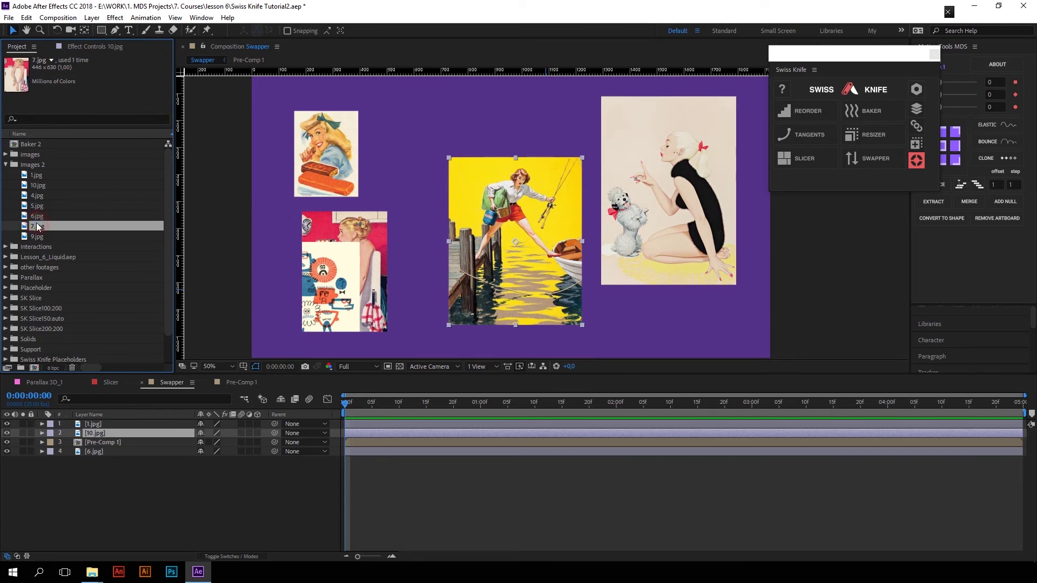
pyautogui.click(39, 236)
pyautogui.click(107, 432)
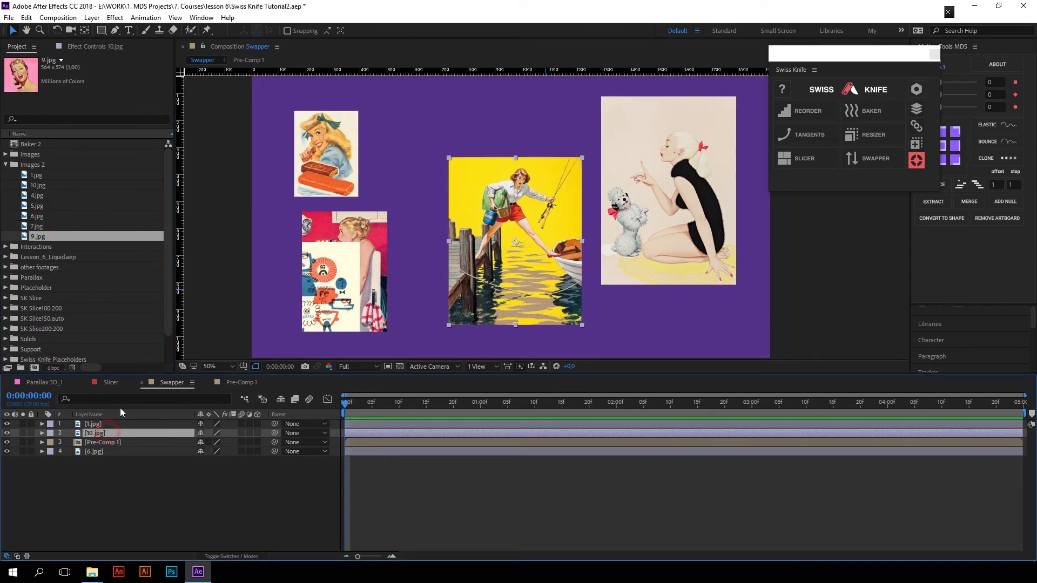
pyautogui.click(858, 157)
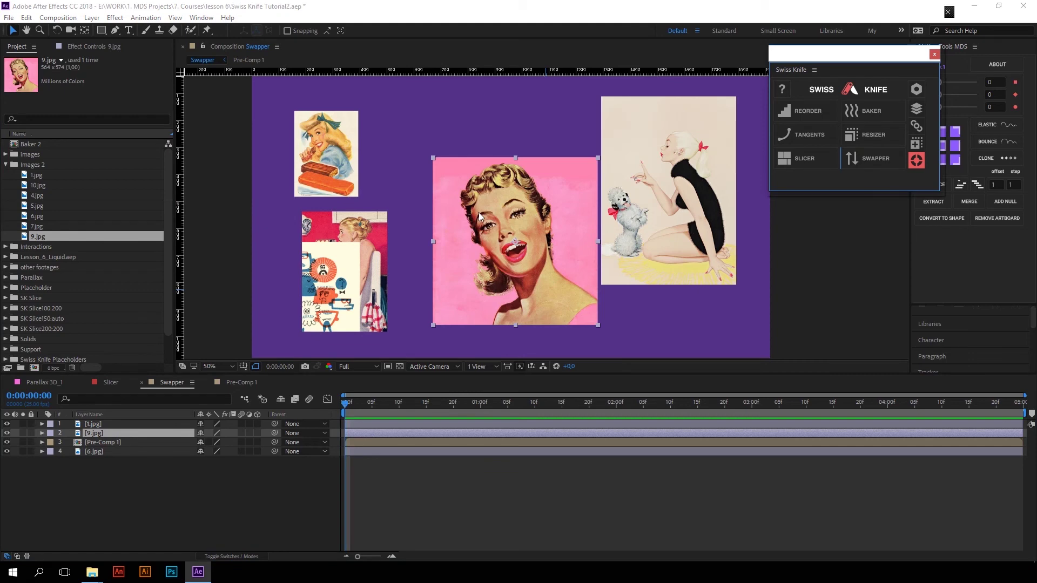
# - Swap 5.jpg into the 9.jpg layer as a precomp with Footage Control, then try shifting the footage vertically and undo the shift
pyautogui.click(533, 186)
pyautogui.click(57, 206)
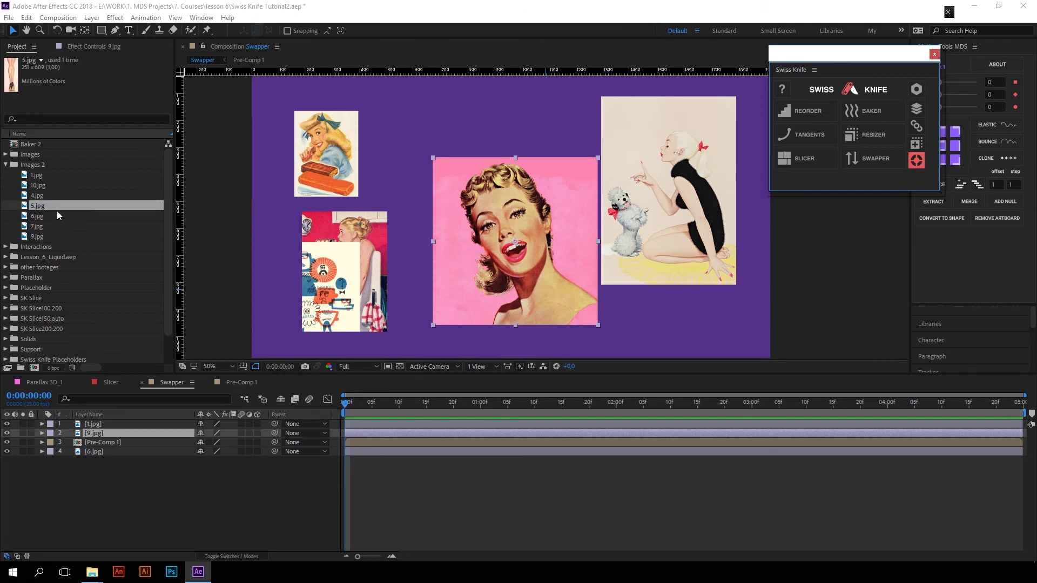
pyautogui.click(82, 435)
pyautogui.click(875, 155)
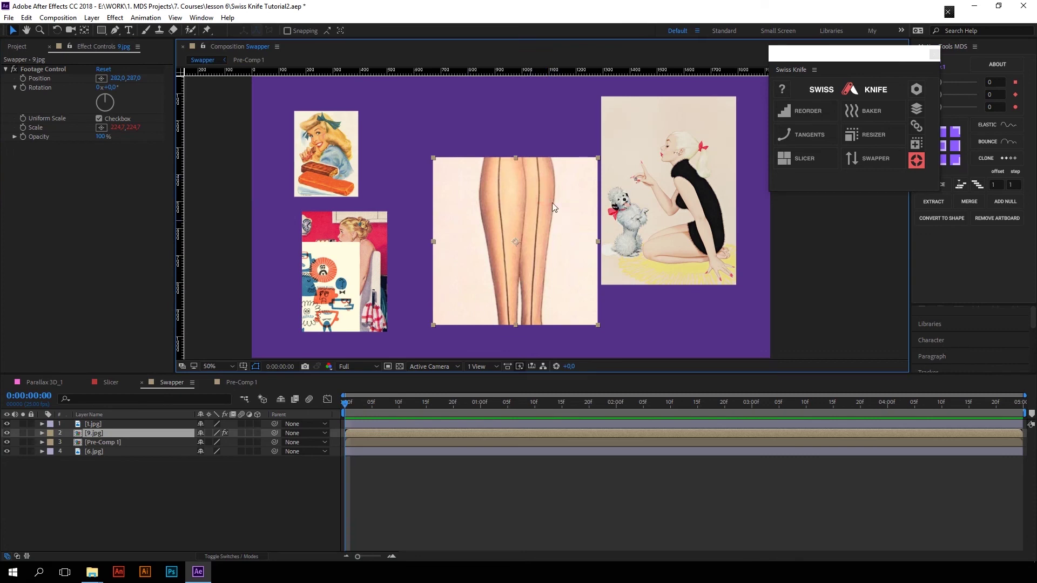
pyautogui.moveTo(143, 77); pyautogui.dragTo(128, 58)
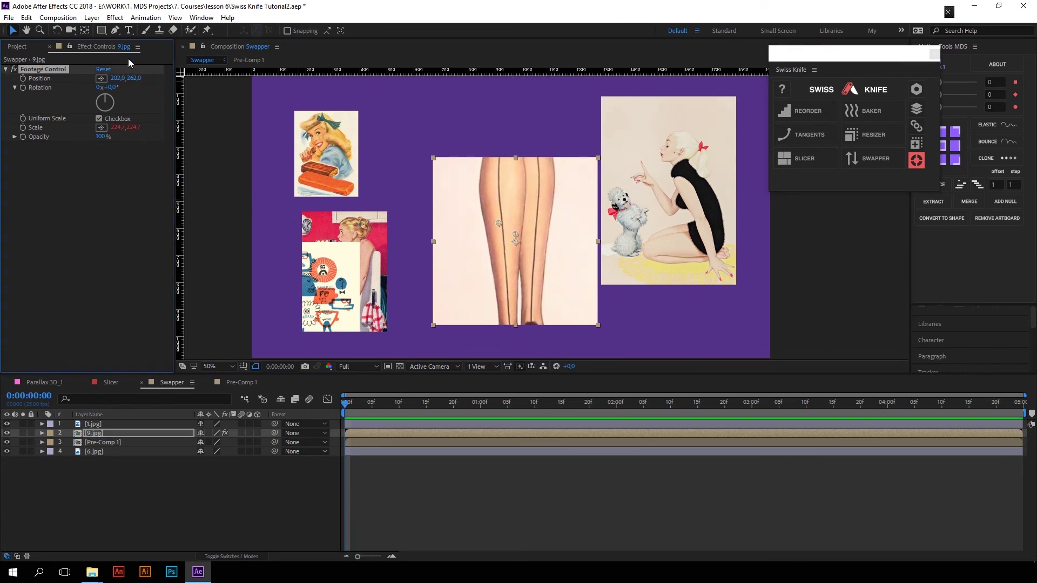
pyautogui.hotkey('ctrl', 'z')
# - Swap 10.jpg in for the 1.jpg layer, keeping 1.jpg as its alpha matte and parent
pyautogui.click(41, 197)
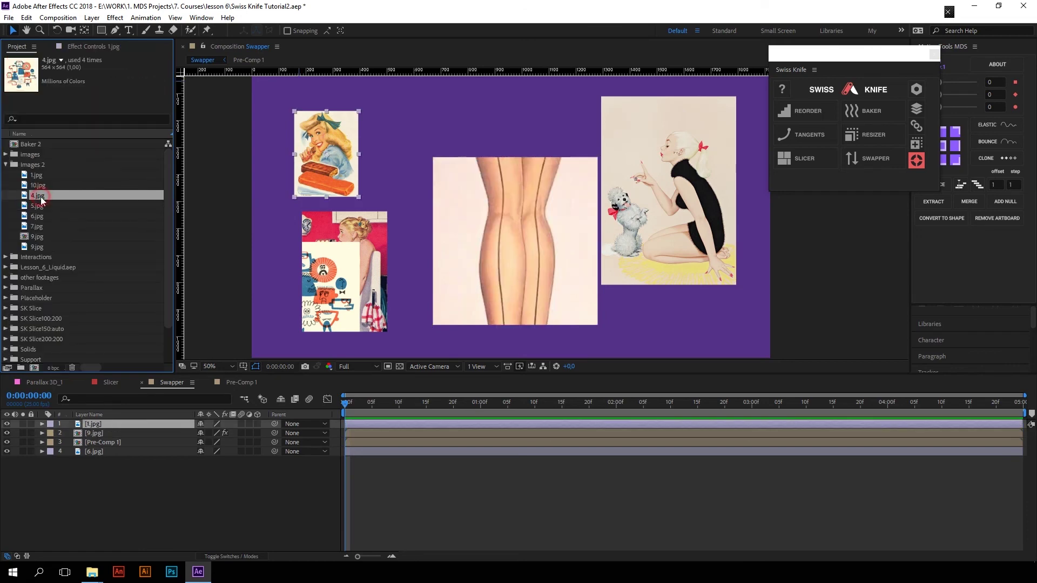
pyautogui.click(39, 186)
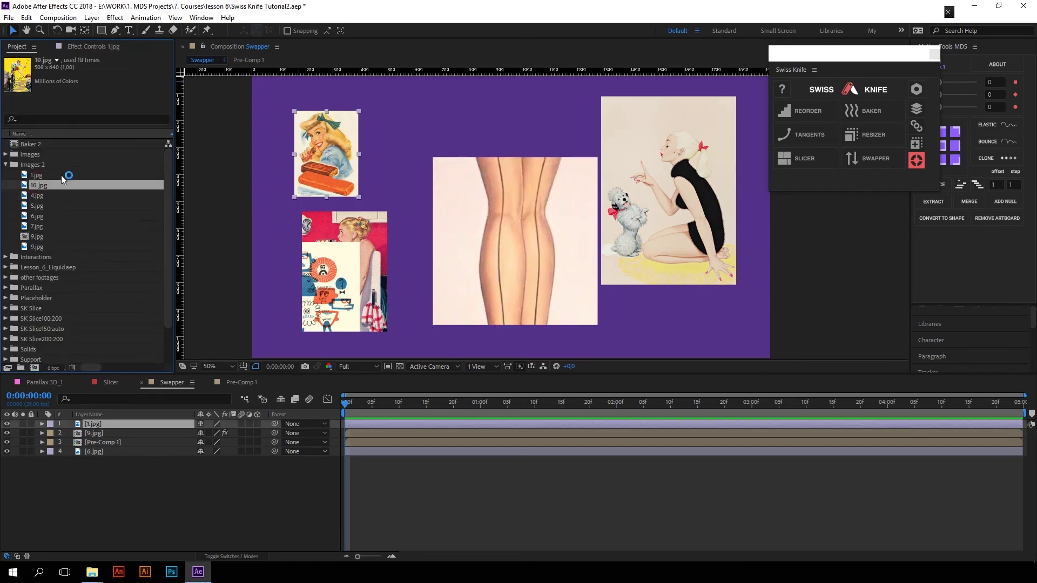
pyautogui.click(873, 158)
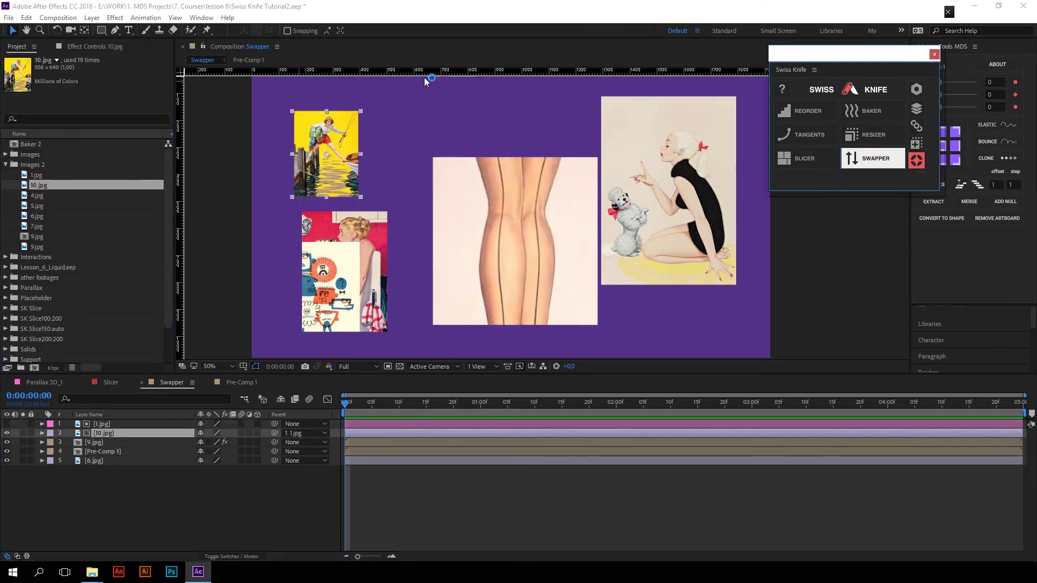
# - Show the layer mode columns and check the 10.jpg layer's track matte setting, leaving it on Alpha Matte "[1.jpg]"
pyautogui.click(113, 424)
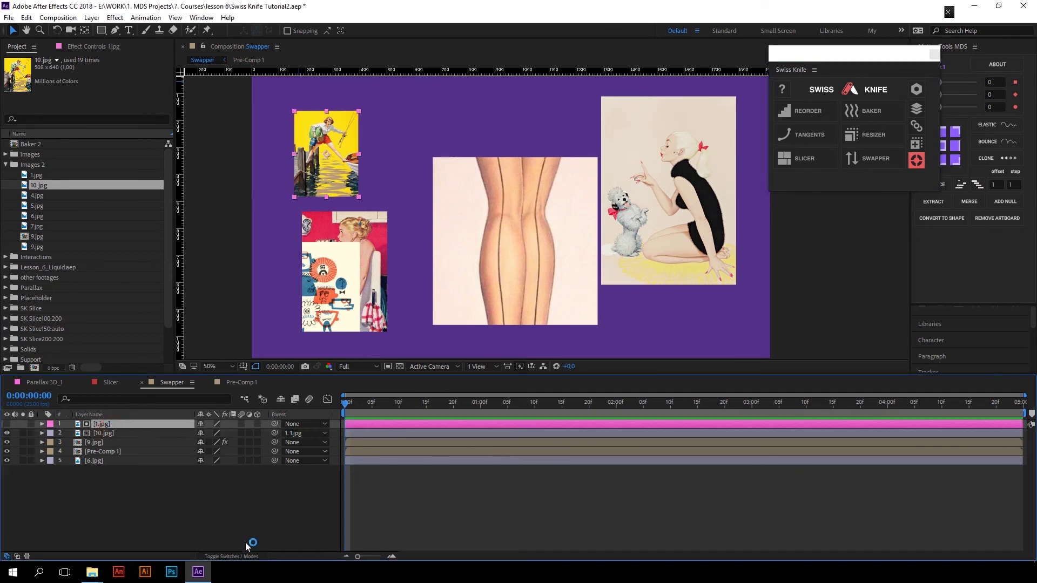
pyautogui.click(248, 556)
pyautogui.click(265, 435)
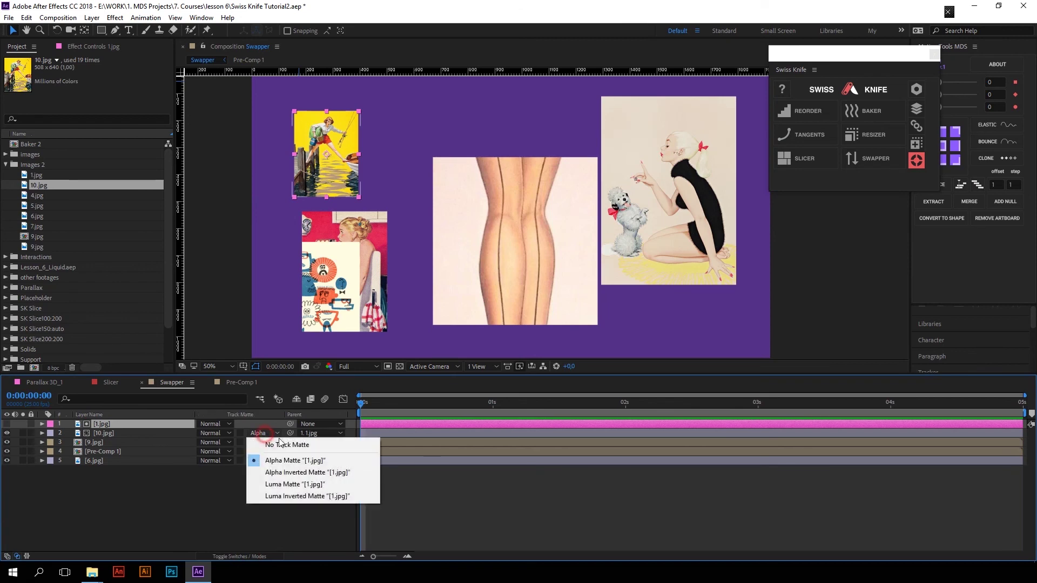
pyautogui.click(270, 463)
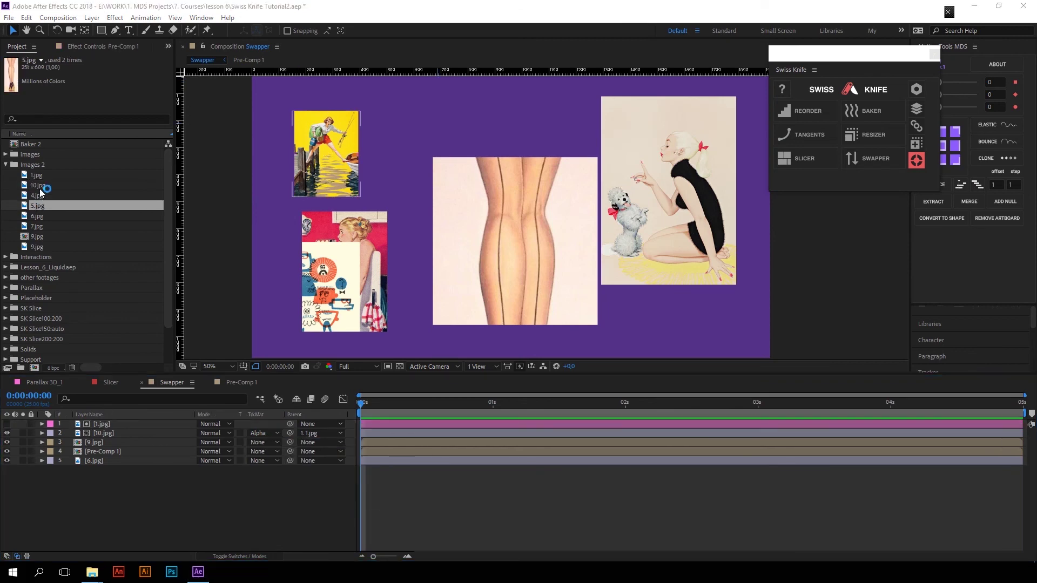
# - Swap 10.jpg into Pre-Comp 1 with the Swapper tool, inspect the precomp's top layer and return to the Swapper composition
pyautogui.click(40, 185)
pyautogui.click(349, 264)
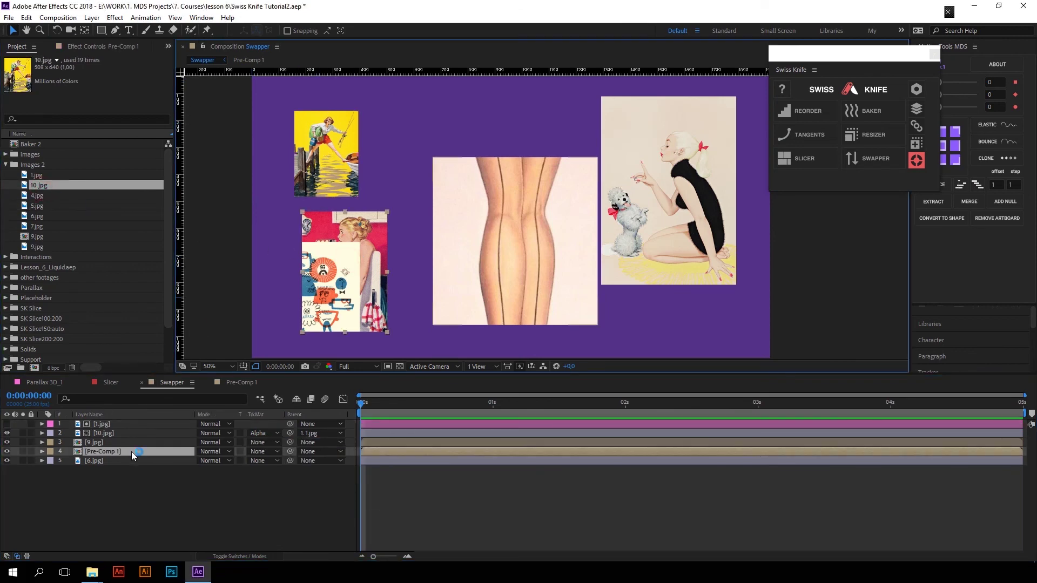
pyautogui.click(862, 162)
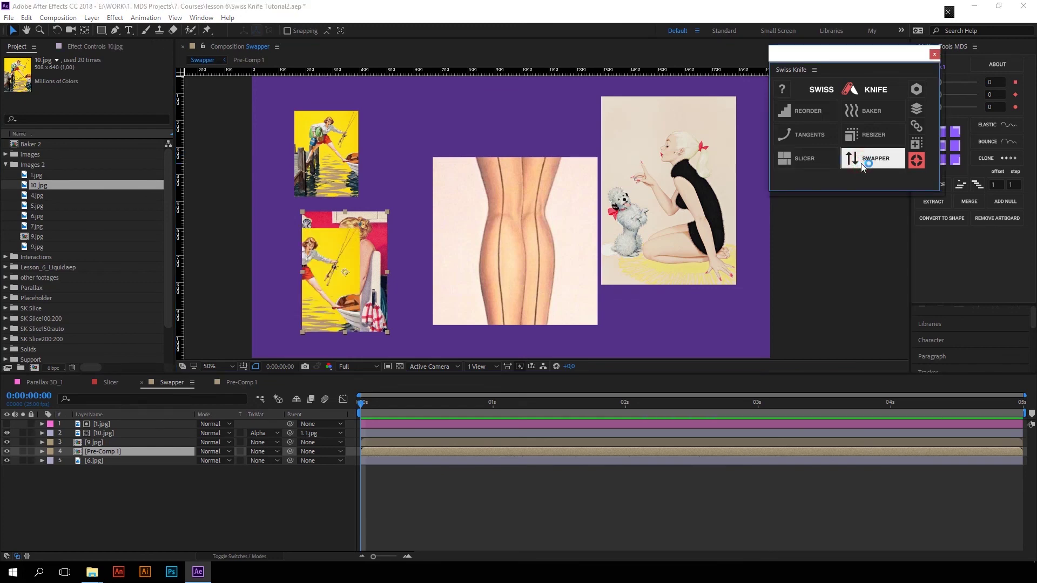
pyautogui.doubleClick(132, 451)
pyautogui.click(184, 426)
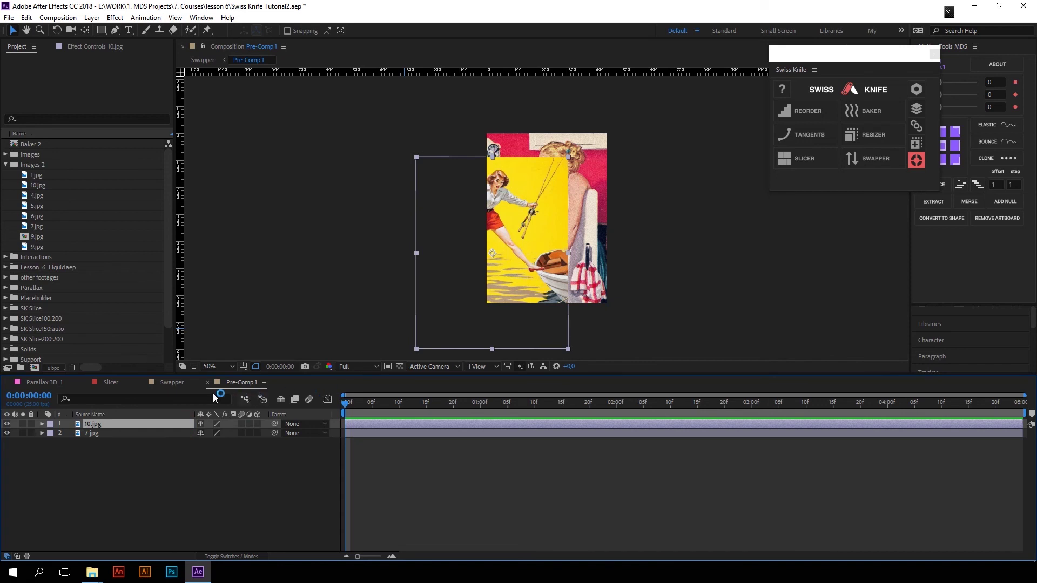
pyautogui.click(172, 383)
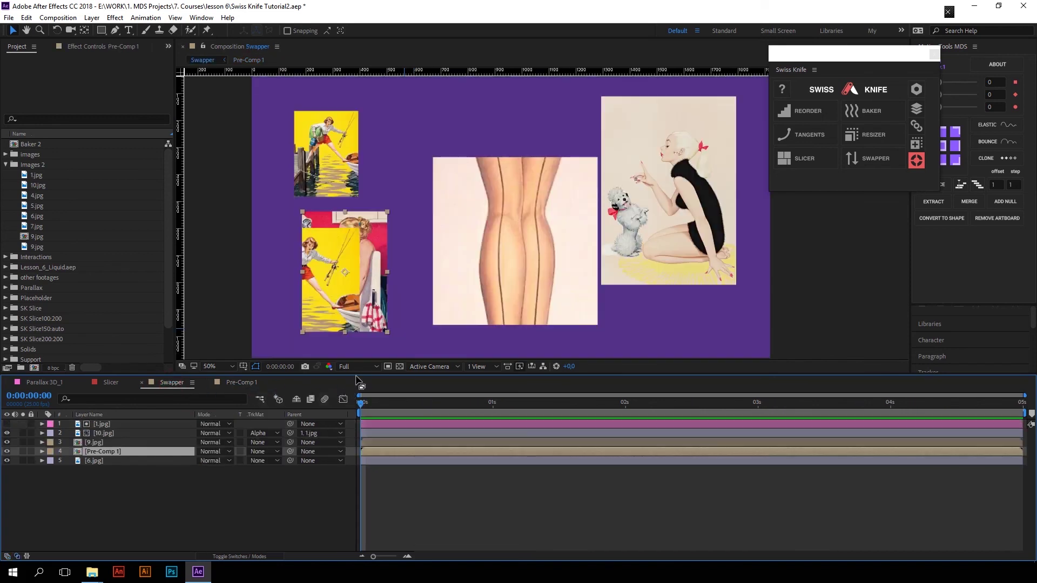
# - Swap 6.jpg in for the background layer of Pre-Comp 1, check it inside the precomp and return to the Swapper composition
pyautogui.click(39, 216)
pyautogui.click(896, 162)
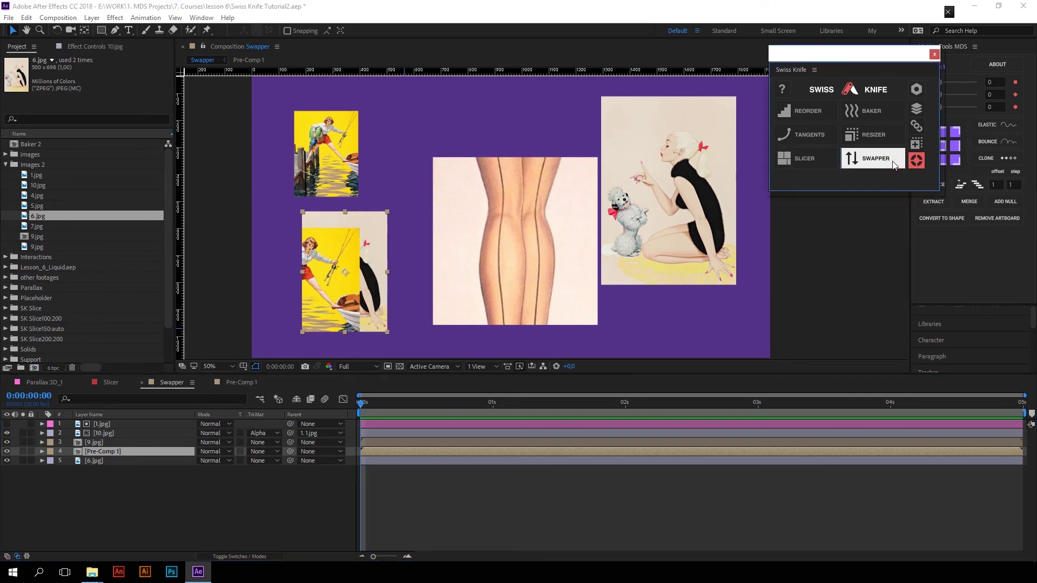
pyautogui.doubleClick(82, 453)
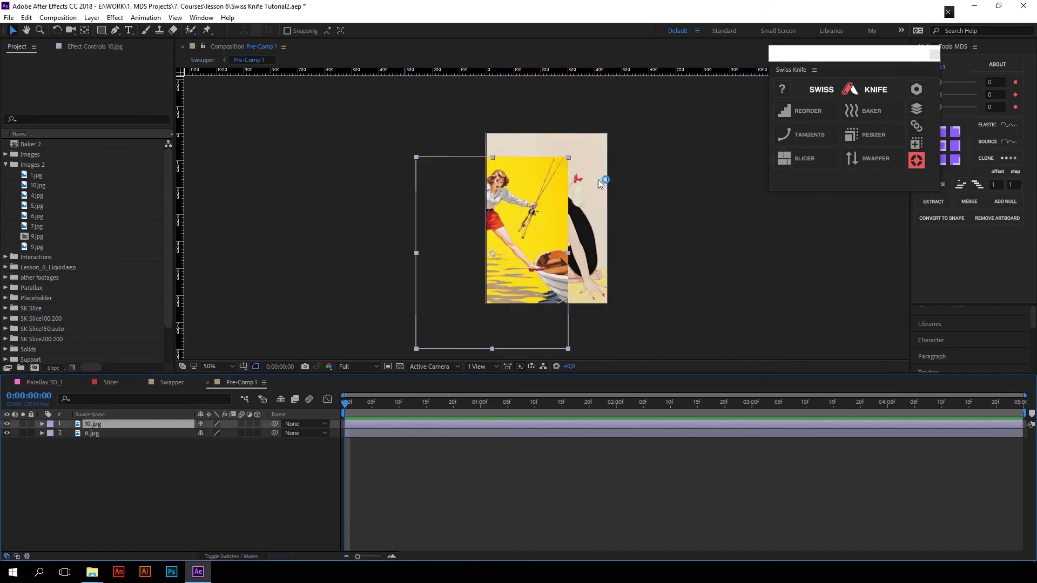
pyautogui.click(598, 180)
pyautogui.press('Tab')
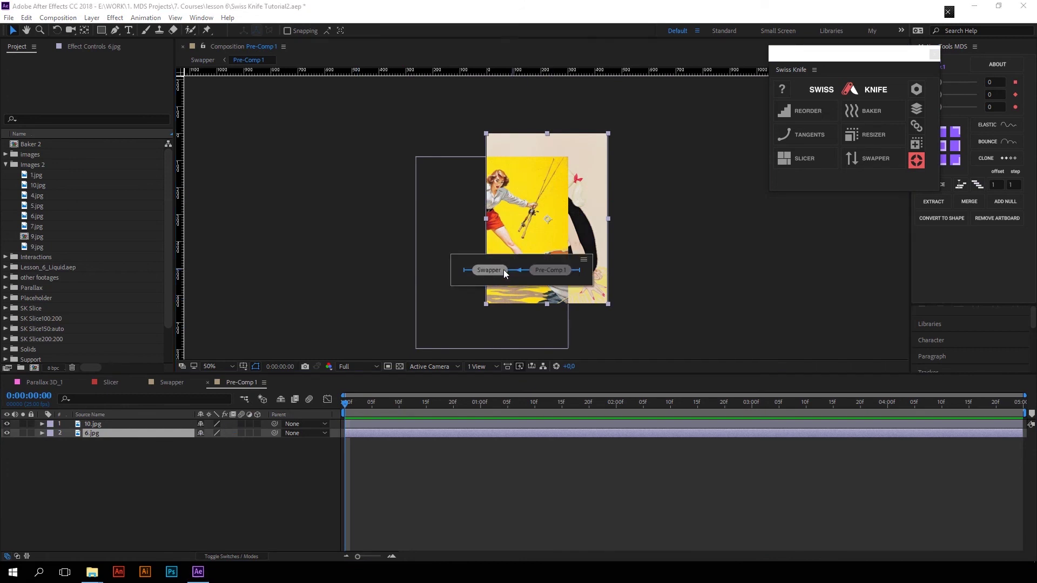
pyautogui.click(492, 269)
pyautogui.hotkey('ctrl', 'alt', 'shift', 'Up')
# - Replace the 6.jpg layer in the Swapper composition with the walk cycle image imported from the images 2 folder on disk
pyautogui.click(99, 461)
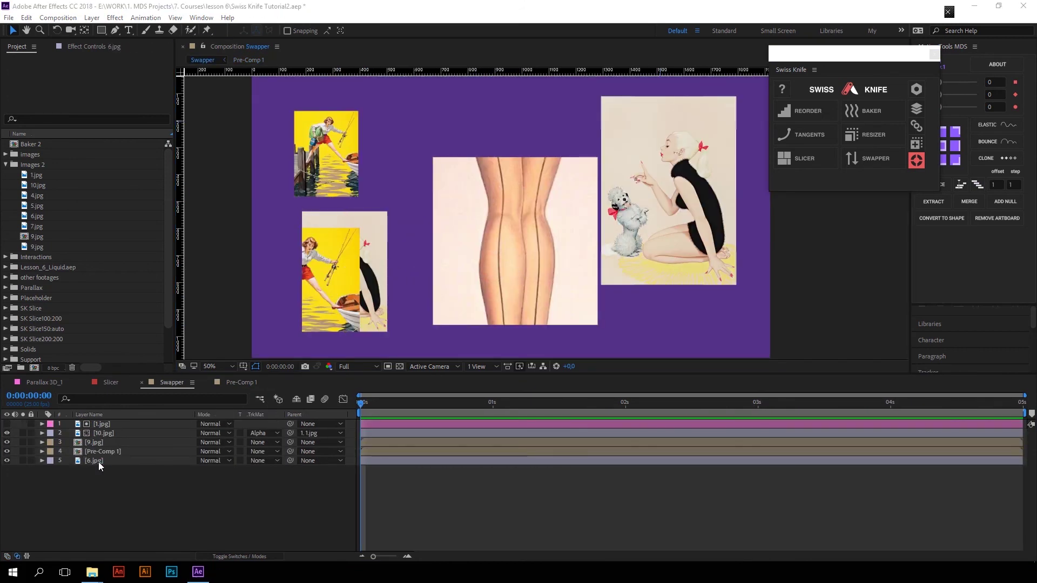
pyautogui.click(98, 462)
pyautogui.click(912, 165)
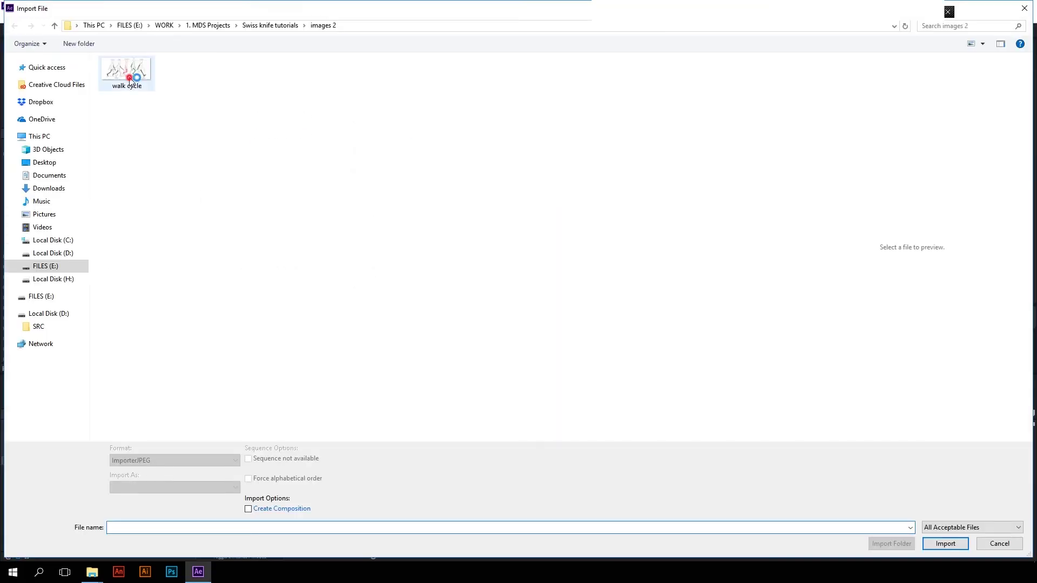
pyautogui.click(127, 70)
pyautogui.click(945, 544)
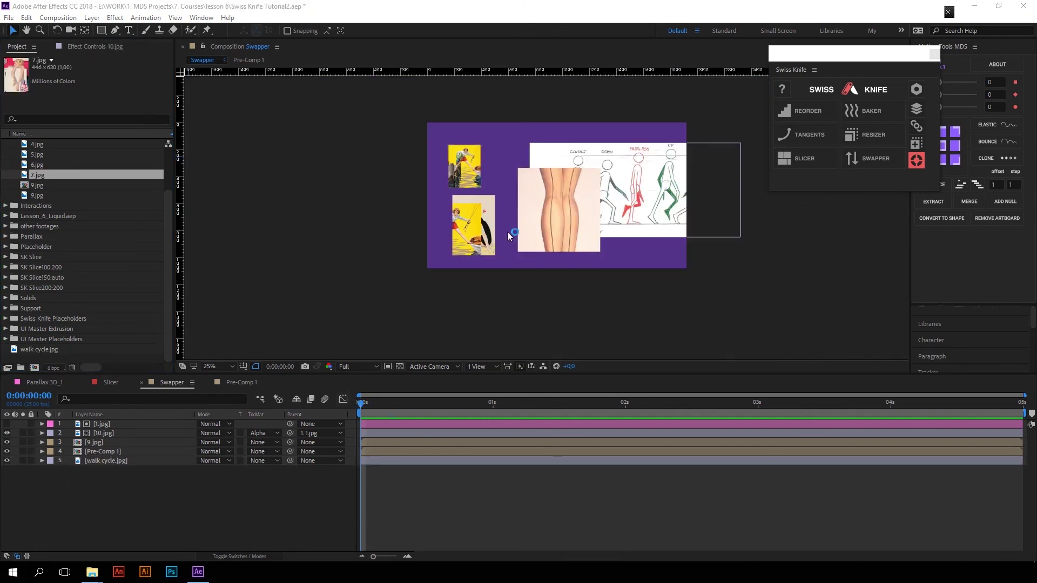
# - Swap 7.jpg into the walk cycle.jpg, 10.jpg and 9.jpg layers all at once with the Swapper tool
pyautogui.click(542, 197)
pyautogui.keyDown('shift'); pyautogui.click(464, 166); pyautogui.keyUp('shift')
pyautogui.keyDown('shift'); pyautogui.click(621, 168); pyautogui.keyUp('shift')
pyautogui.click(38, 175)
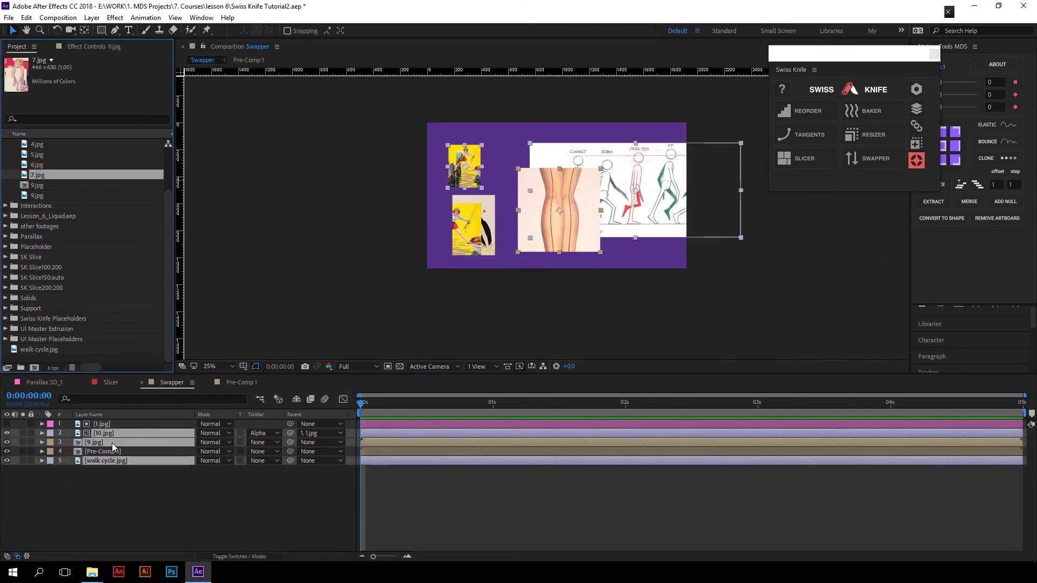
pyautogui.click(869, 159)
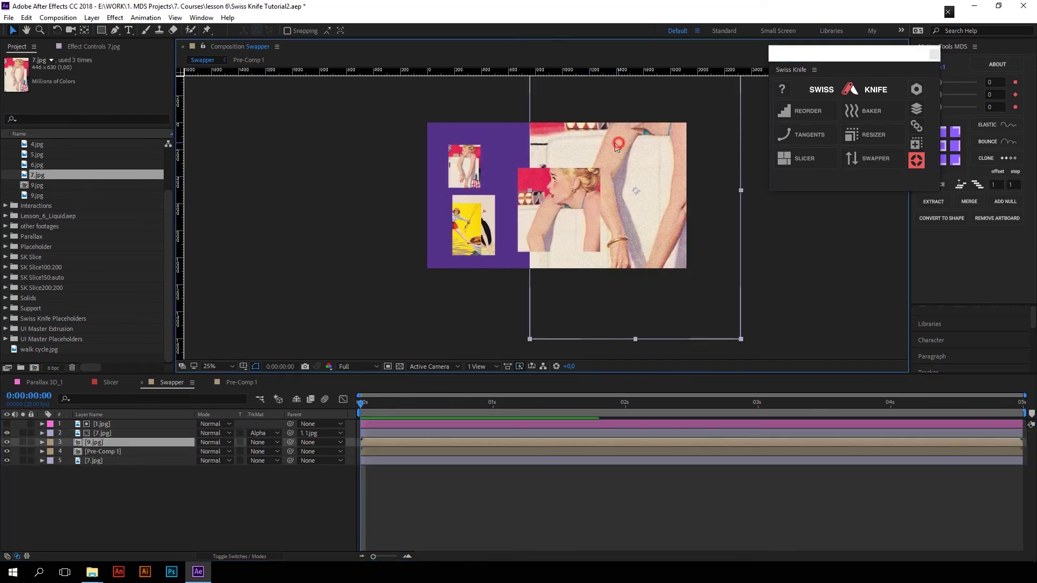
pyautogui.click(447, 157)
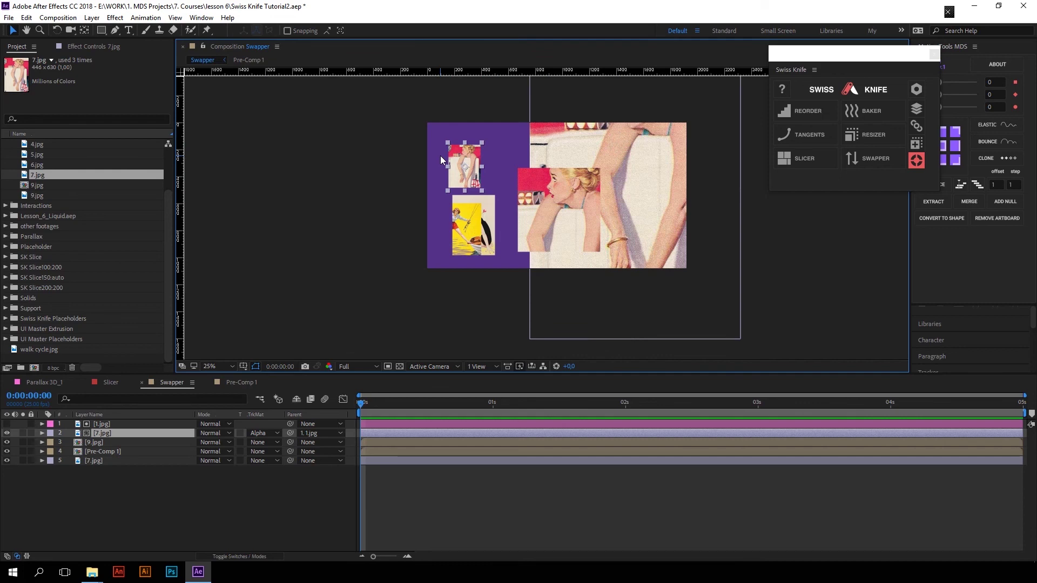